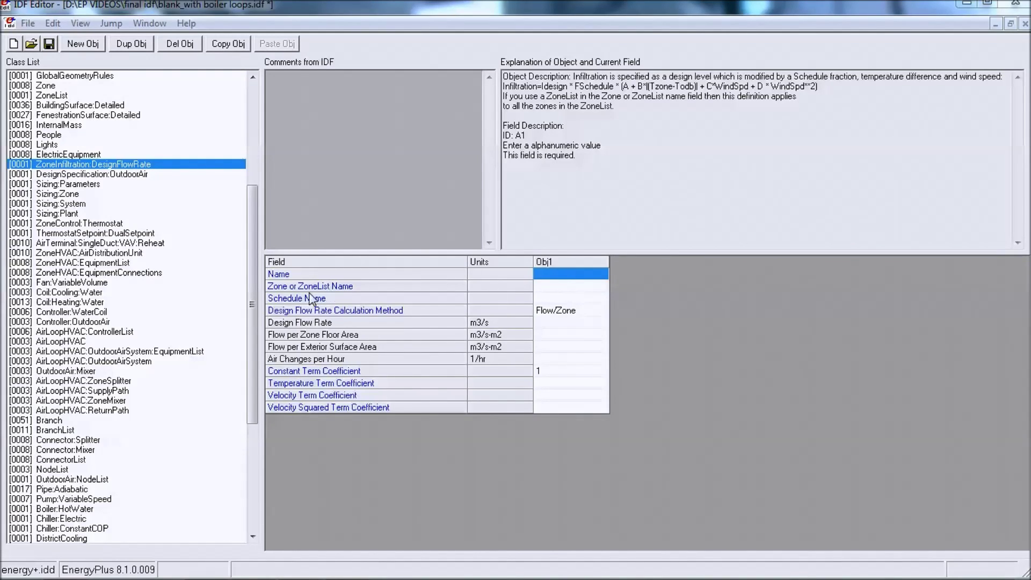
Step: Name the ZoneInfiltration:DesignFlowRate object Infiltration and assign it to the All Zones list
{"action": "left_click", "coordinate": [52, 95]}
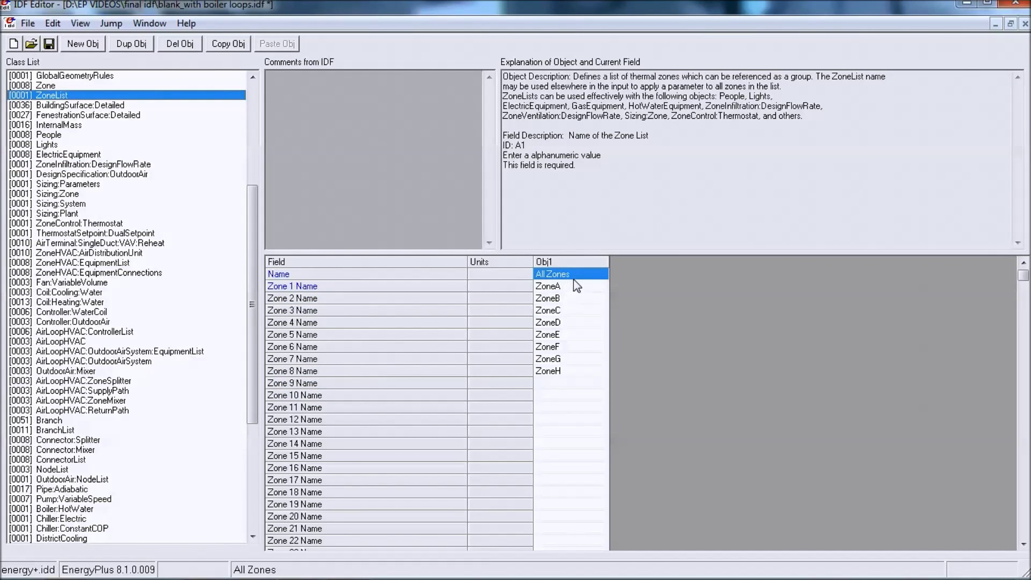
{"action": "left_click", "coordinate": [72, 164]}
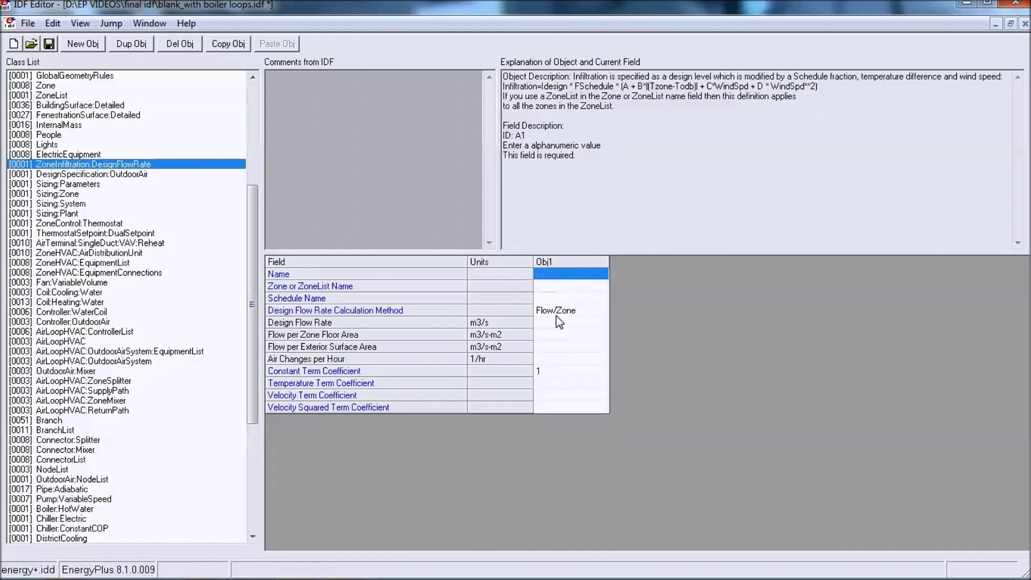
{"action": "left_click", "coordinate": [563, 275]}
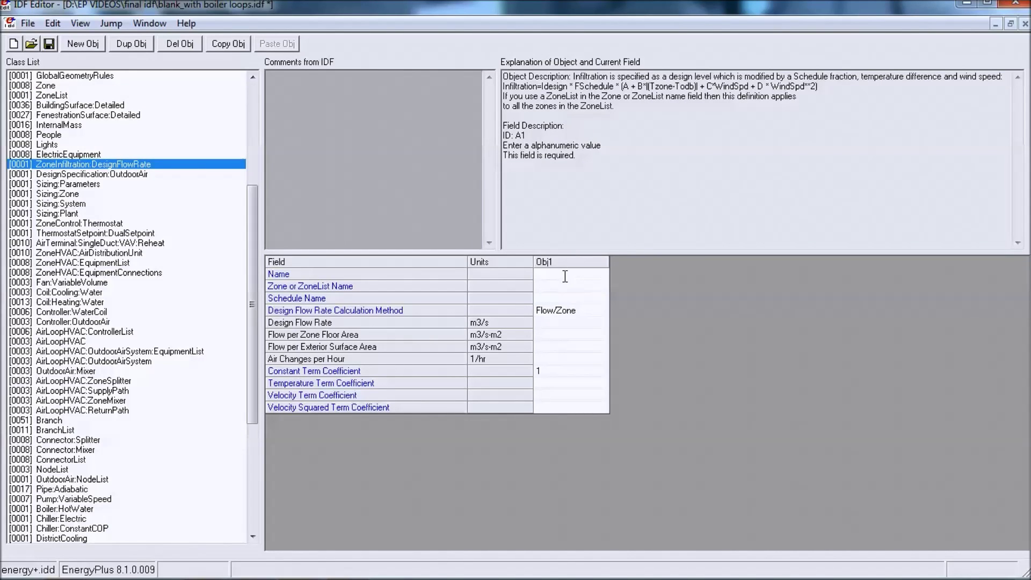
{"action": "type", "text": "Infiltration"}
{"action": "left_click", "coordinate": [569, 287]}
{"action": "left_click", "coordinate": [569, 285]}
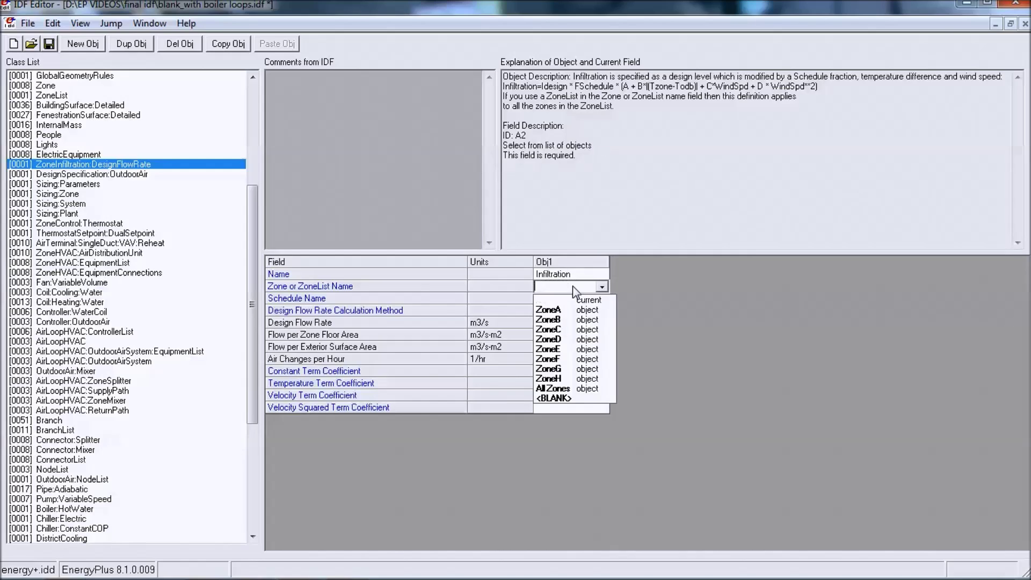
{"action": "left_click", "coordinate": [564, 386]}
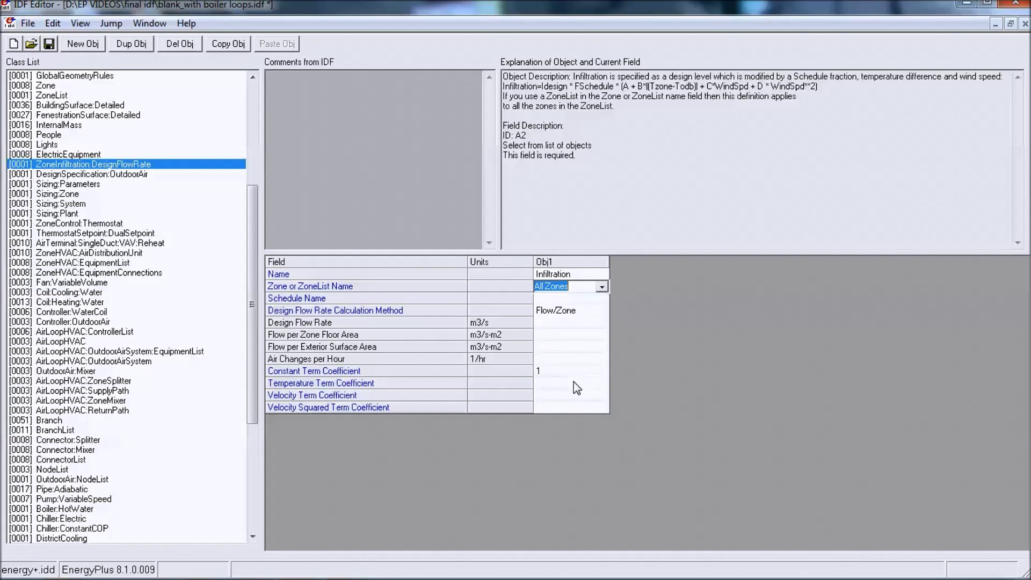
Step: Assign the INFIL_SCH schedule to the infiltration object
{"action": "left_click", "coordinate": [557, 299]}
{"action": "left_click", "coordinate": [558, 300]}
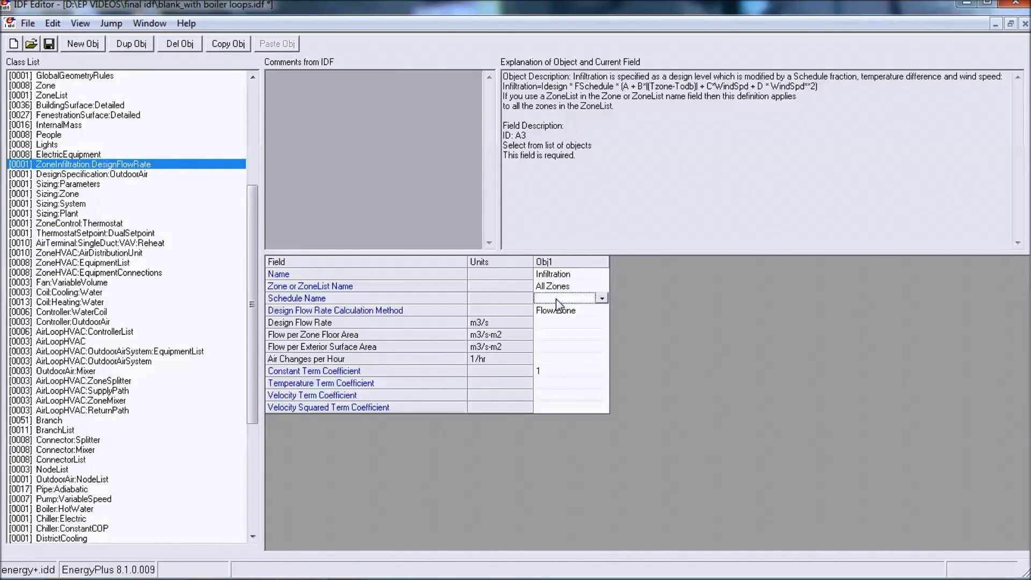
{"action": "left_click", "coordinate": [601, 298]}
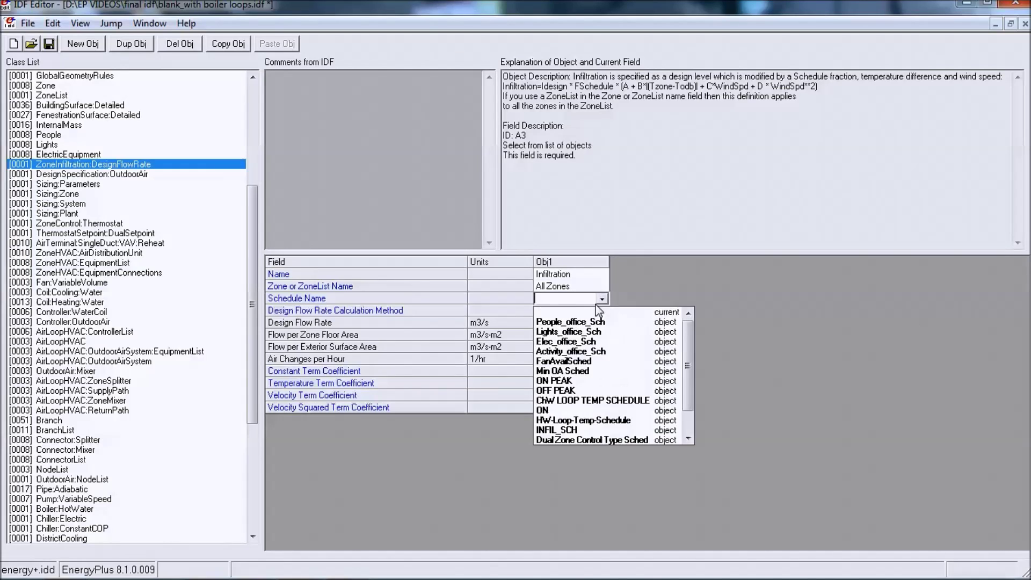
{"action": "left_click", "coordinate": [572, 428]}
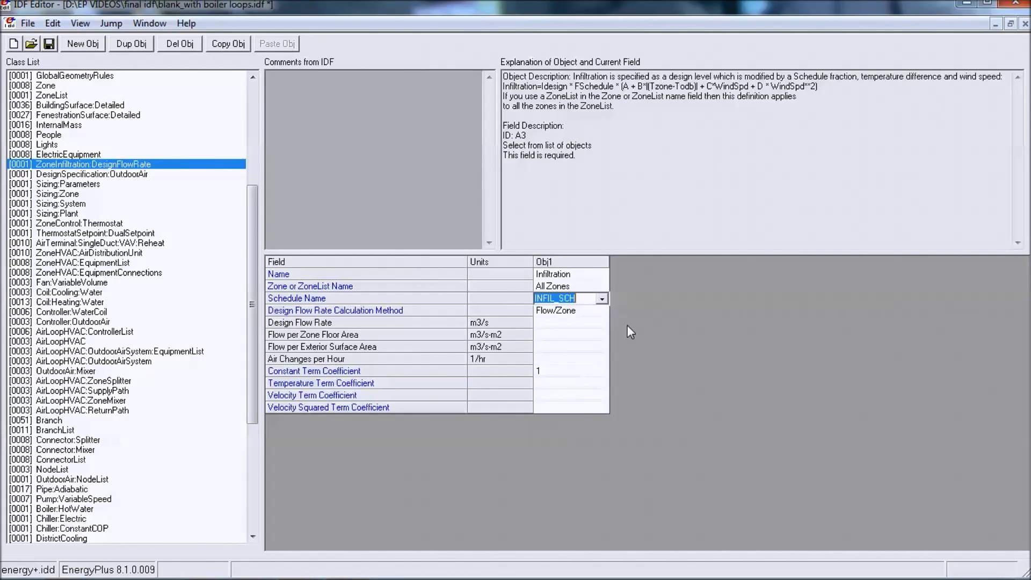
Step: Keep Flow/Zone as the infiltration calculation method and set the design flow rate to 0.0855 m3/s
{"action": "left_click", "coordinate": [583, 323]}
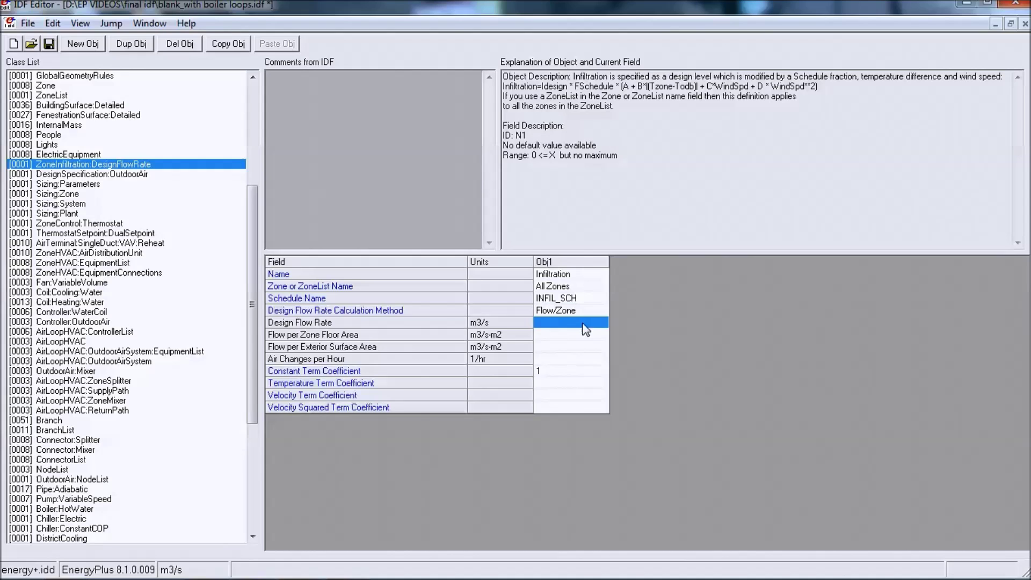
{"action": "left_click", "coordinate": [584, 310]}
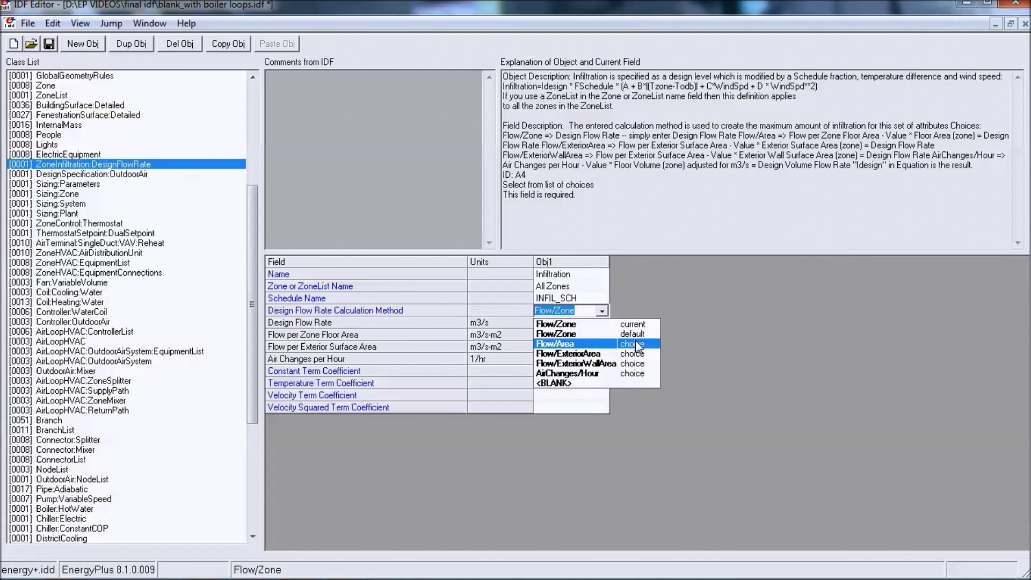
{"action": "left_click", "coordinate": [556, 324]}
{"action": "left_click", "coordinate": [562, 324]}
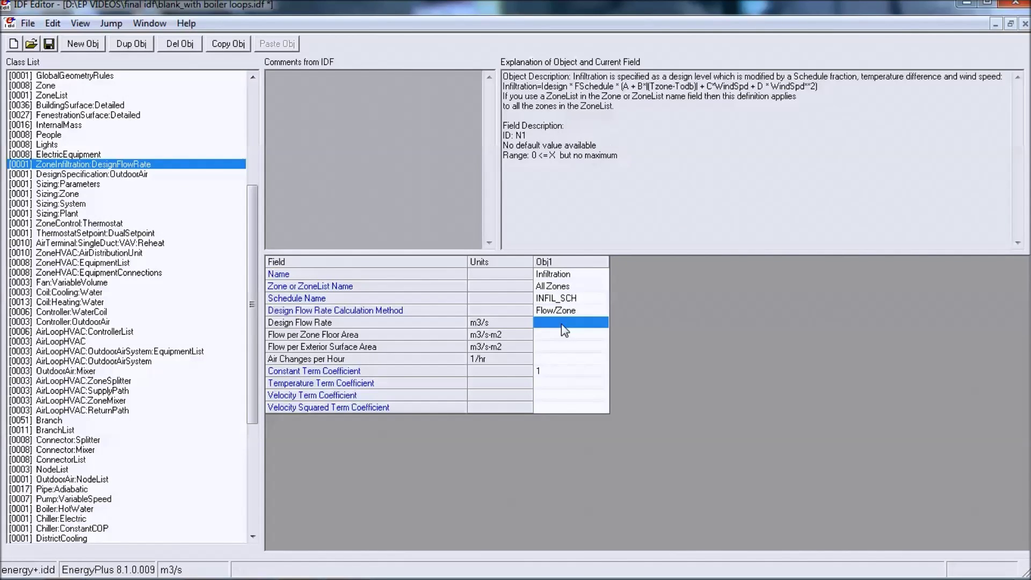
{"action": "left_click", "coordinate": [562, 324]}
{"action": "type", "text": "0.0855"}
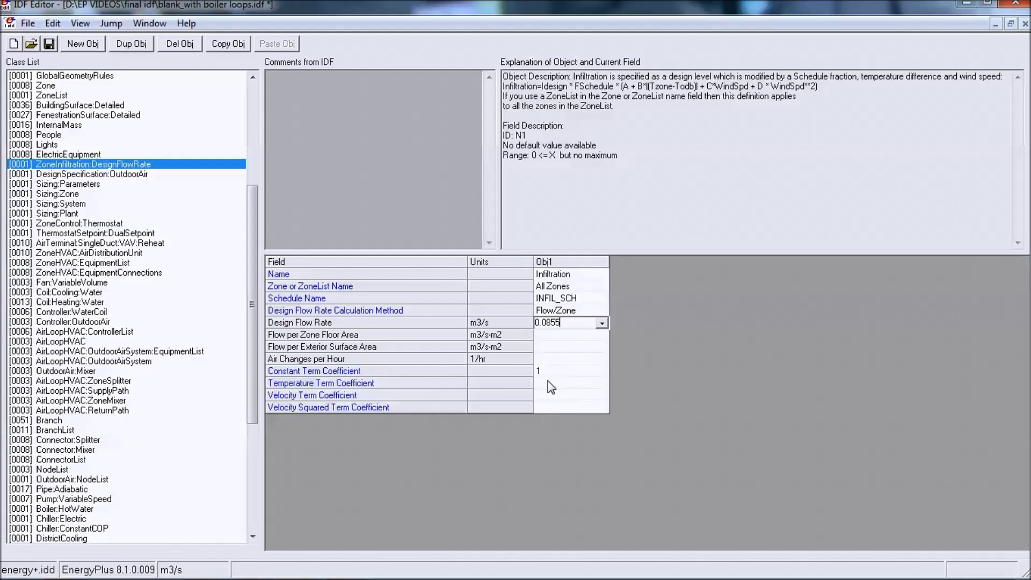
{"action": "left_click", "coordinate": [549, 359]}
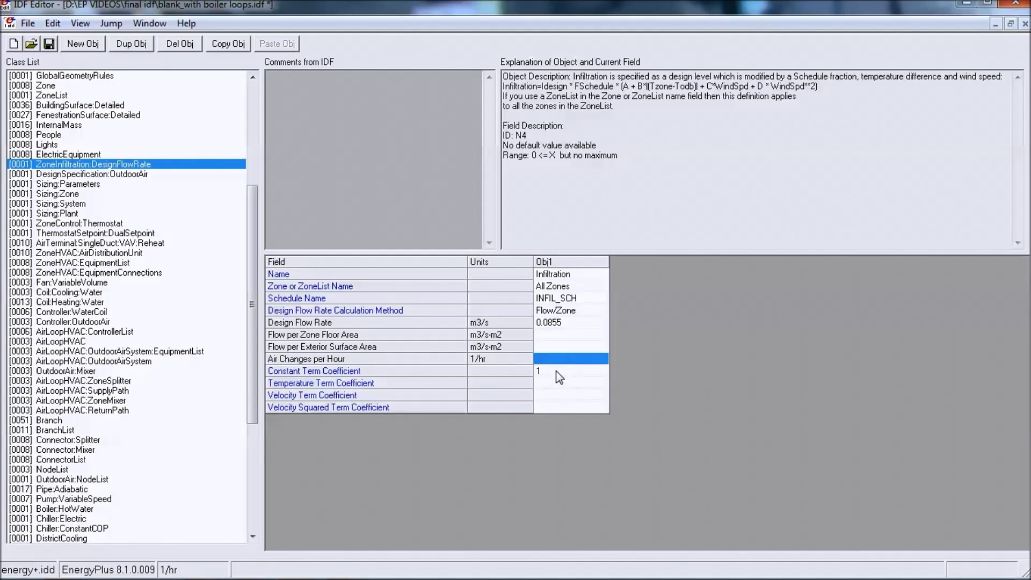
Step: Set the infiltration coefficients: constant term 0, temperature term 0, velocity term 0.2237 and velocity squared term 0
{"action": "left_click", "coordinate": [557, 371]}
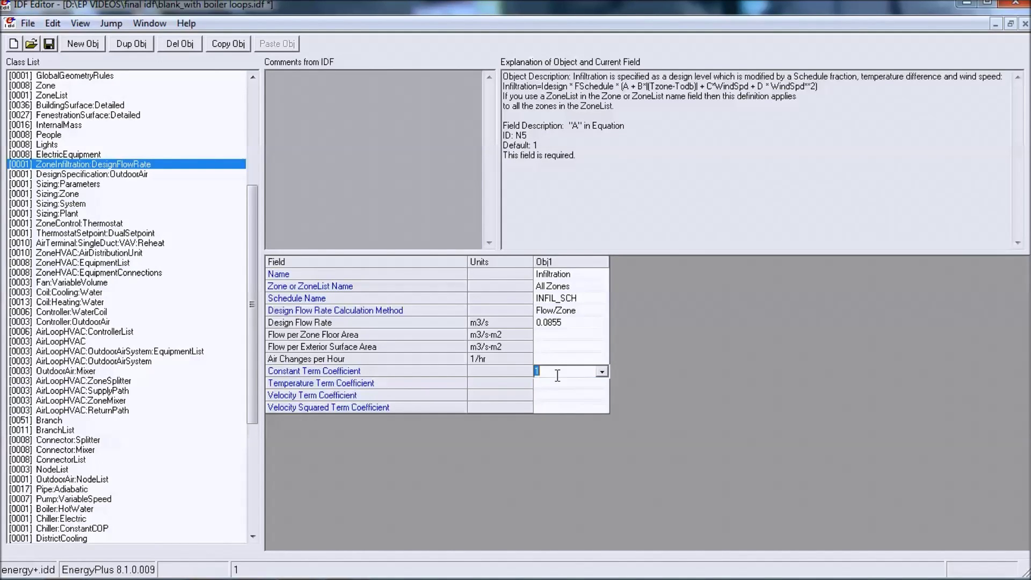
{"action": "type", "text": "0"}
{"action": "key", "text": "Return"}
{"action": "key", "text": "Return"}
{"action": "type", "text": "0."}
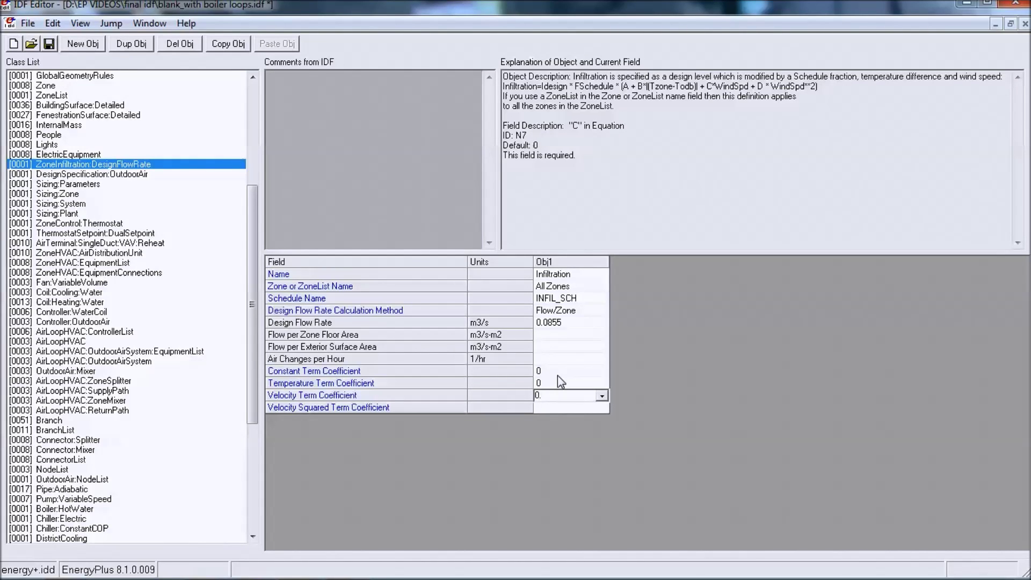
{"action": "type", "text": "2237"}
{"action": "key", "text": "Return"}
{"action": "type", "text": "0"}
{"action": "key", "text": "Return"}
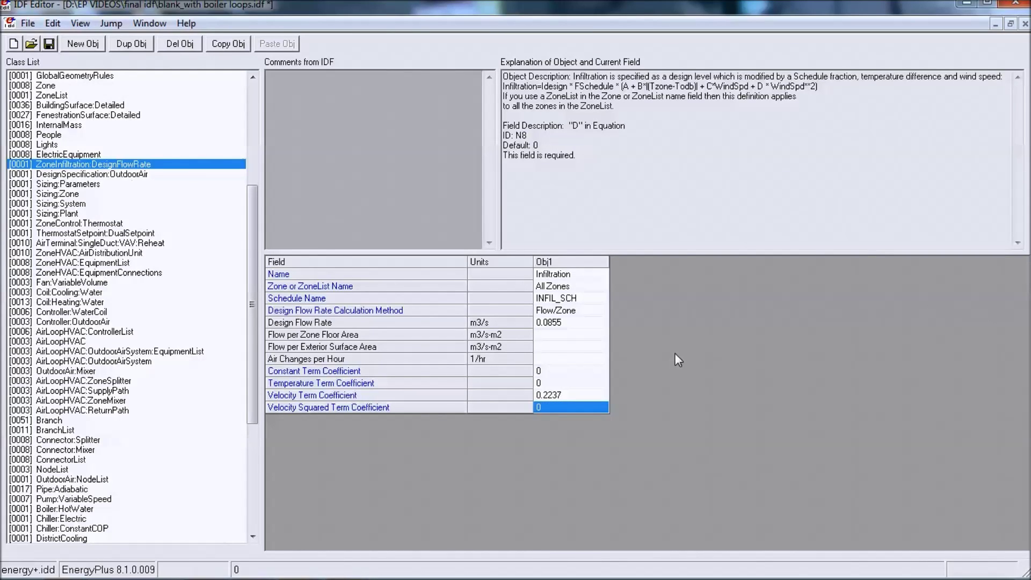
Step: Name the DesignSpecification:OutdoorAir object DSO
{"action": "left_click", "coordinate": [92, 176]}
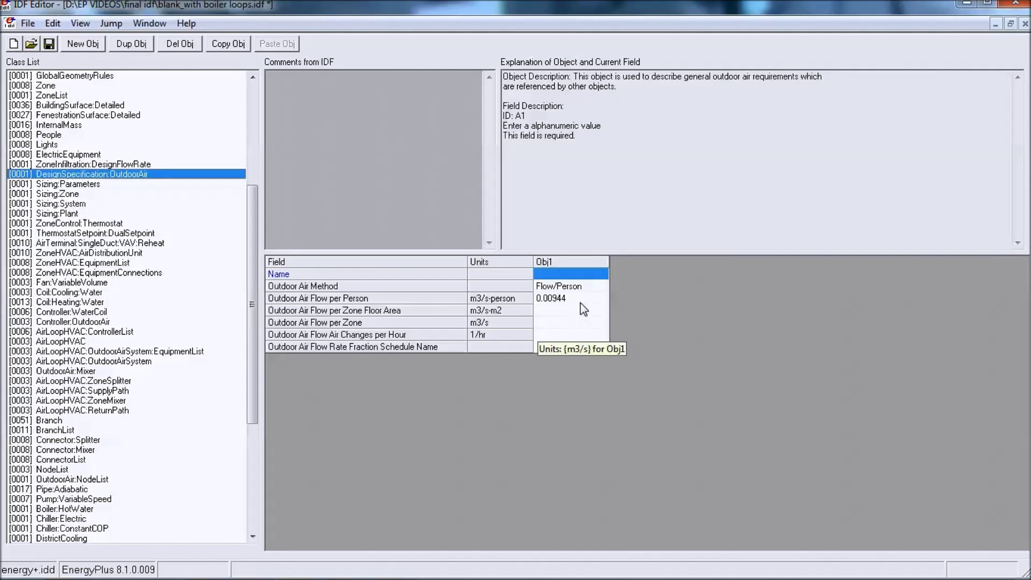
{"action": "left_click", "coordinate": [567, 275]}
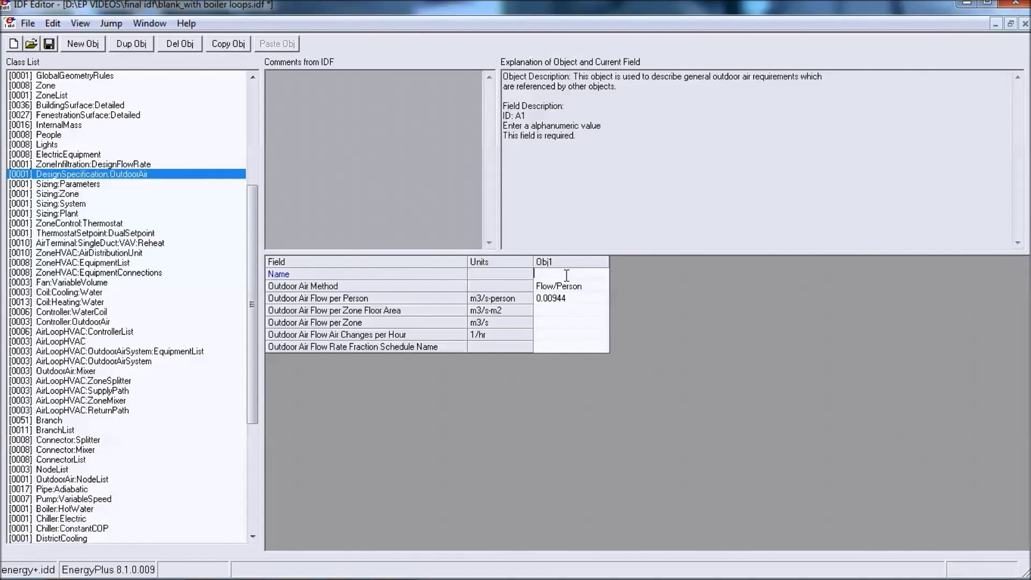
{"action": "type", "text": "DSO"}
{"action": "left_click", "coordinate": [571, 312]}
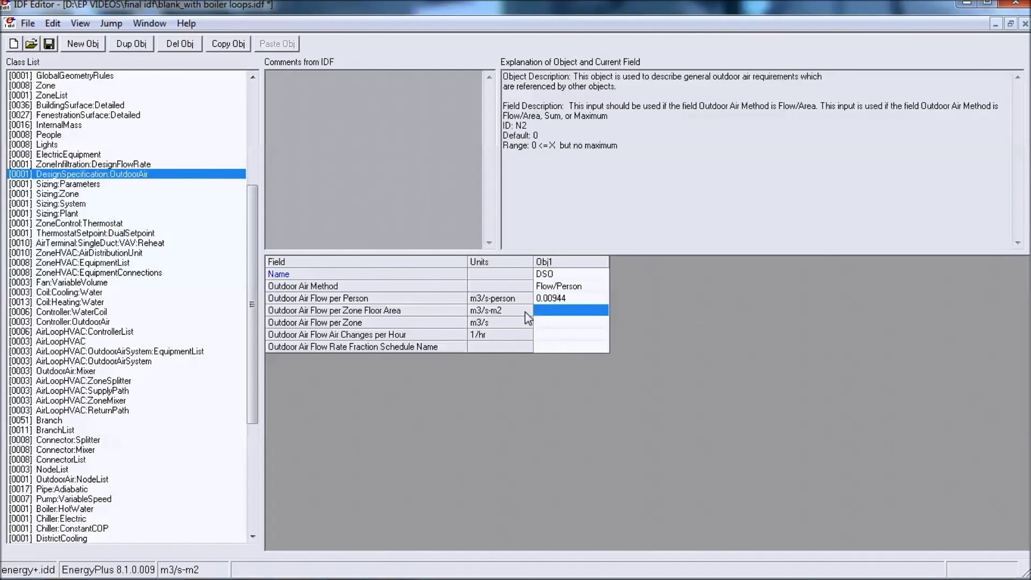
Step: In Sizing:Parameters, set the heating sizing factor to 0.3 and the cooling sizing factor to 1.3
{"action": "left_click", "coordinate": [79, 185]}
{"action": "left_click", "coordinate": [551, 275]}
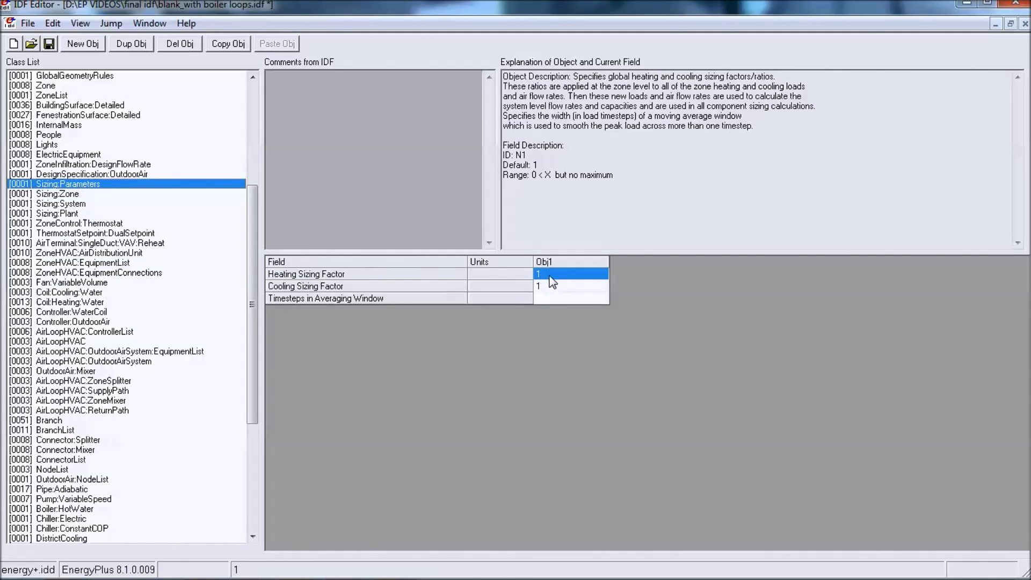
{"action": "type", "text": "0.3"}
{"action": "key", "text": "Return"}
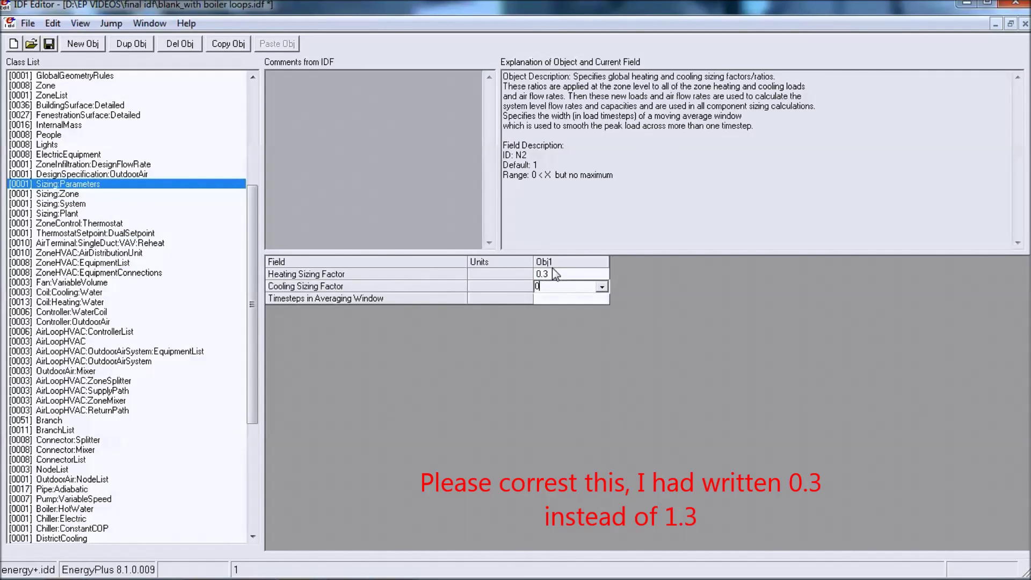
{"action": "key", "text": "BackSpace"}
{"action": "type", "text": "1.3"}
Step: Assign the Sizing:Zone object to the All Zones list
{"action": "left_click", "coordinate": [76, 196]}
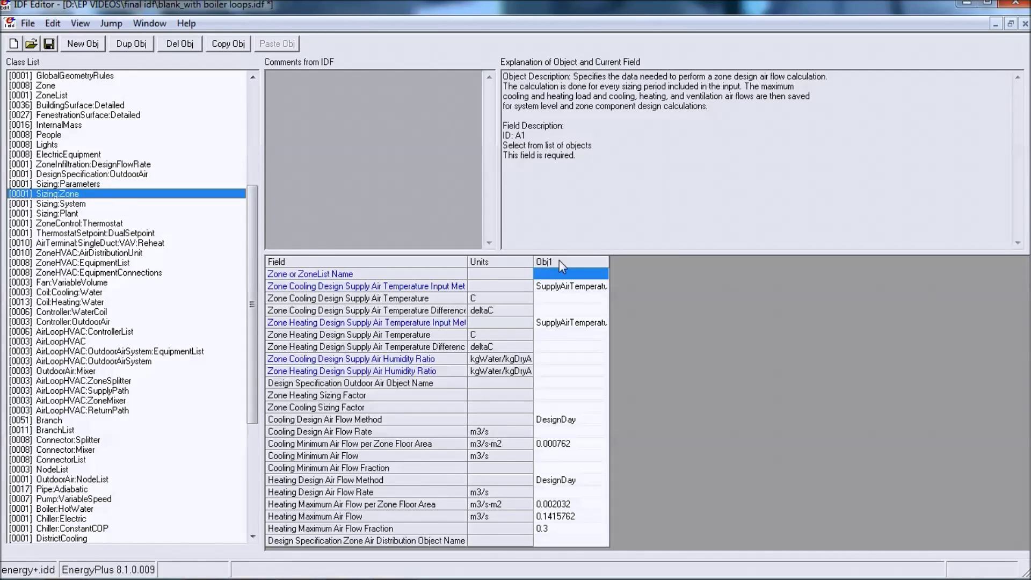
{"action": "left_click", "coordinate": [565, 276]}
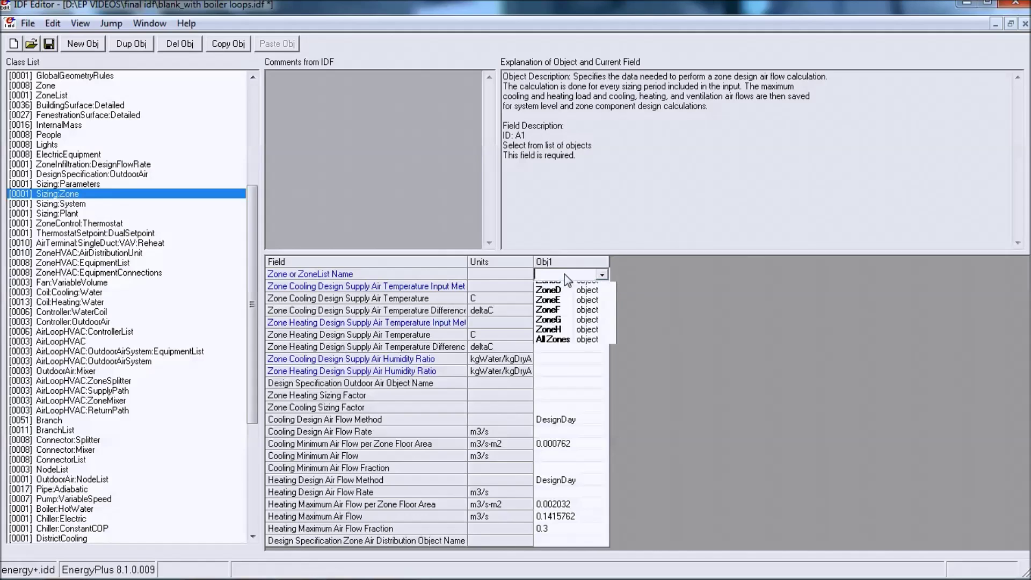
{"action": "left_click", "coordinate": [560, 378]}
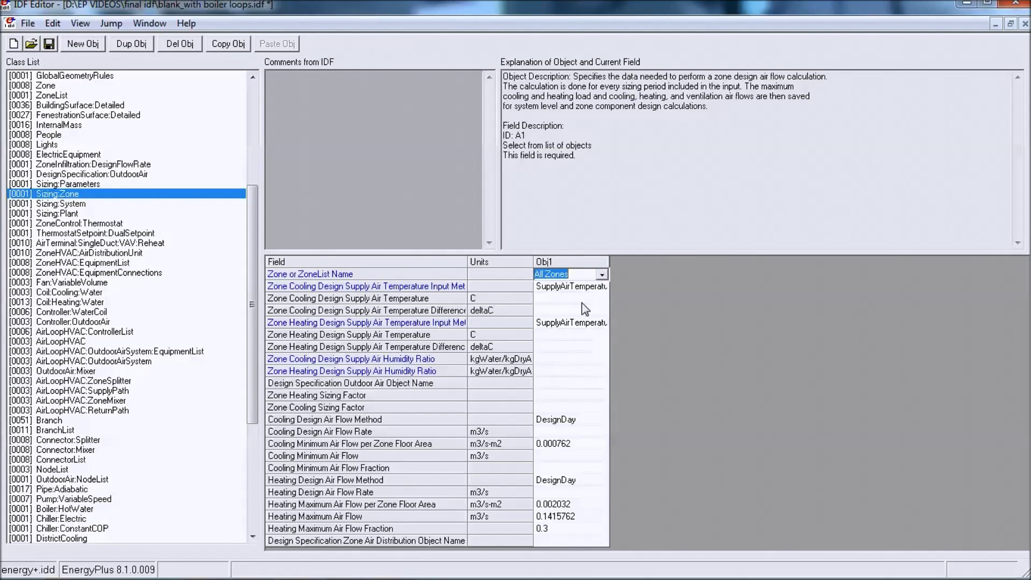
Step: Set the zone design supply air temperatures in Sizing:Zone to 14 C for cooling and 50 C for heating
{"action": "left_click", "coordinate": [577, 300]}
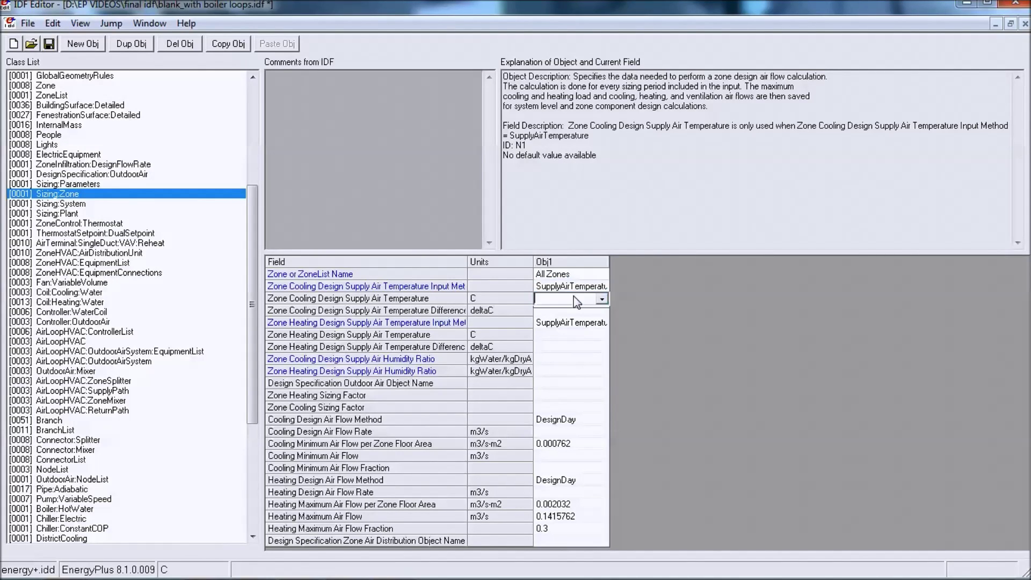
{"action": "type", "text": "14"}
{"action": "key", "text": "Return"}
{"action": "key", "text": "Return"}
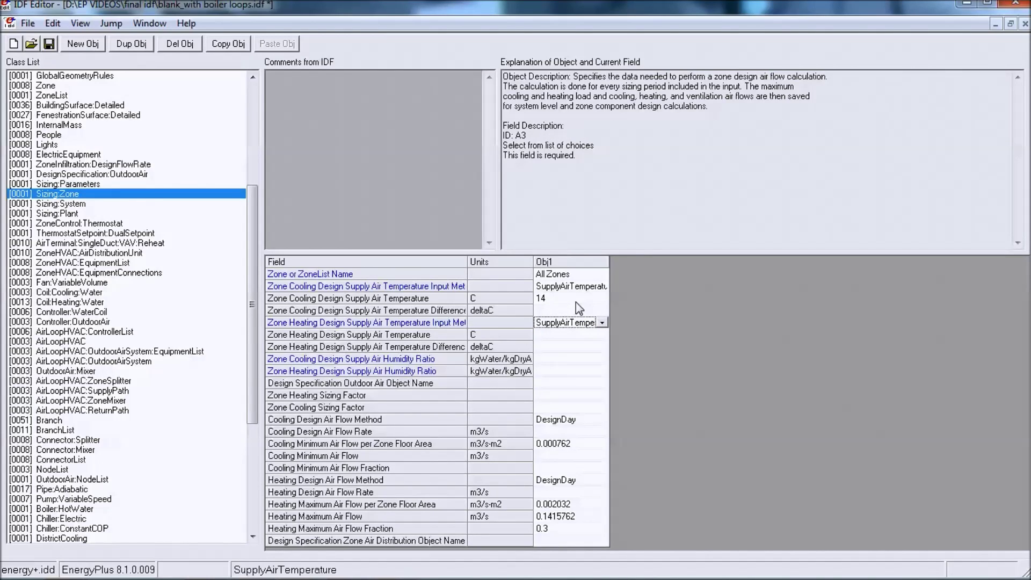
{"action": "key", "text": "Return"}
{"action": "type", "text": "50"}
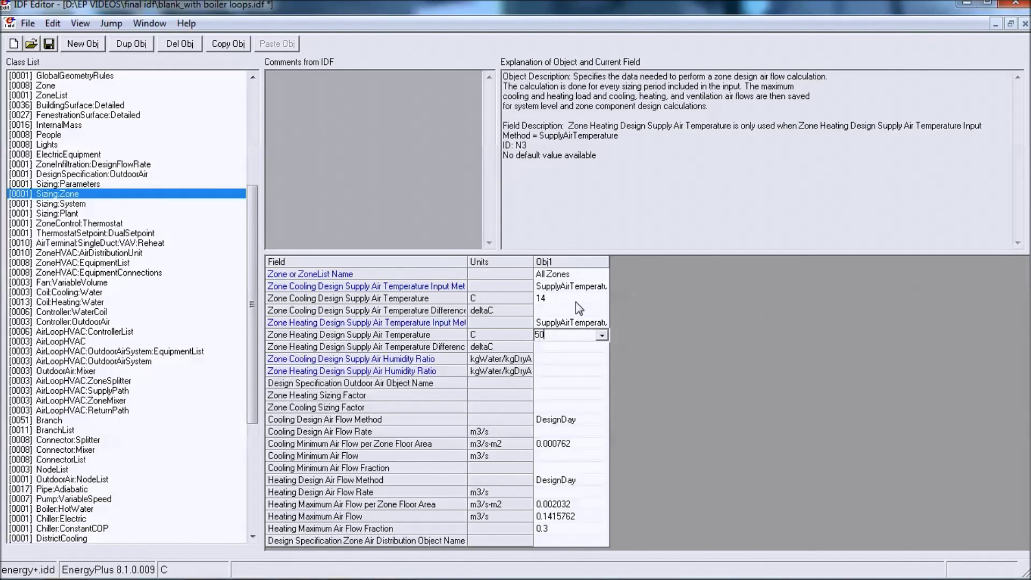
{"action": "key", "text": "Return"}
Step: Set the zone design supply air humidity ratios to 0.009 for cooling and 0.004 for heating
{"action": "key", "text": "Return"}
{"action": "key", "text": "Return"}
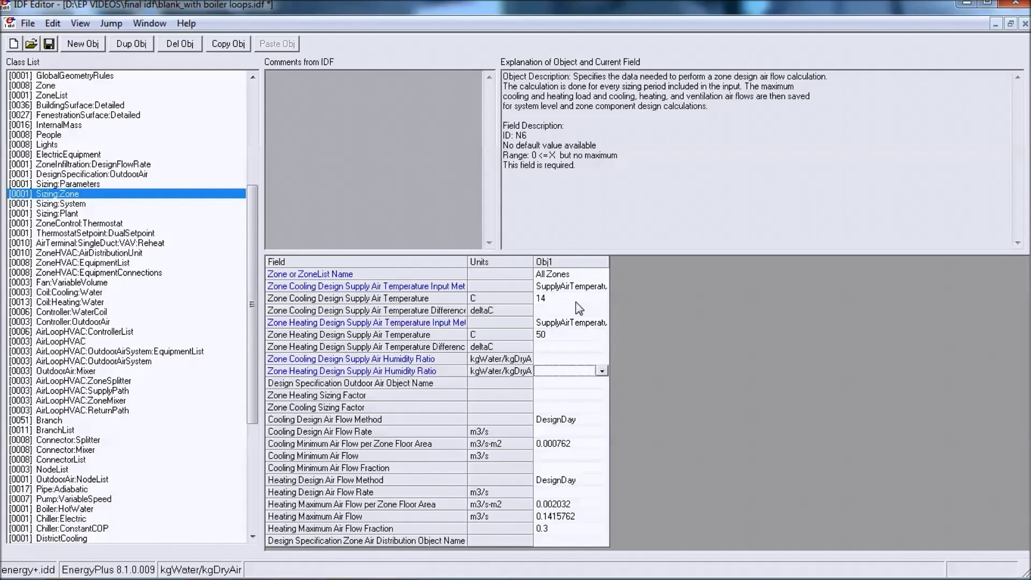
{"action": "key", "text": "Up"}
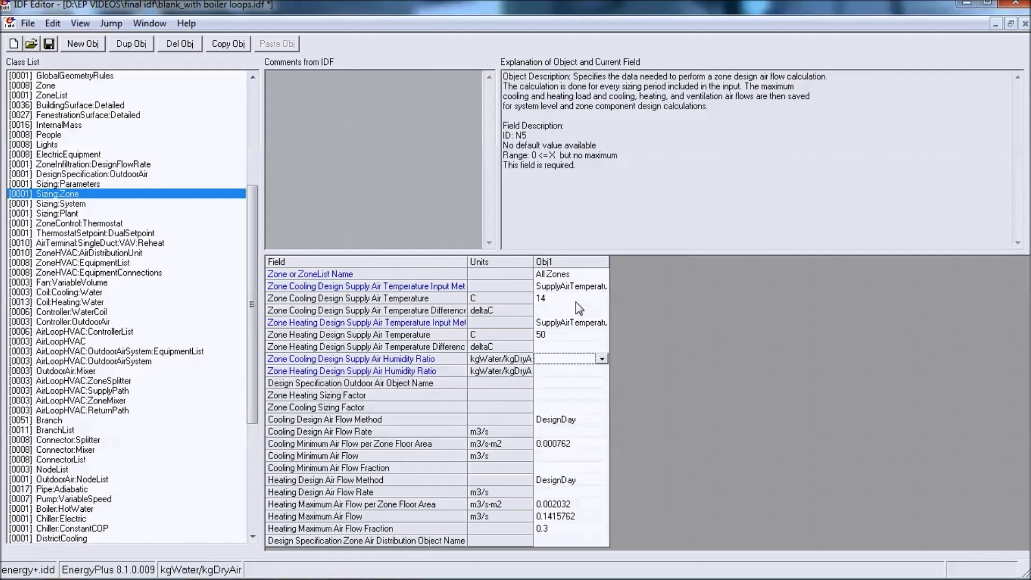
{"action": "type", "text": "0.009"}
{"action": "key", "text": "Return"}
{"action": "type", "text": "0.004"}
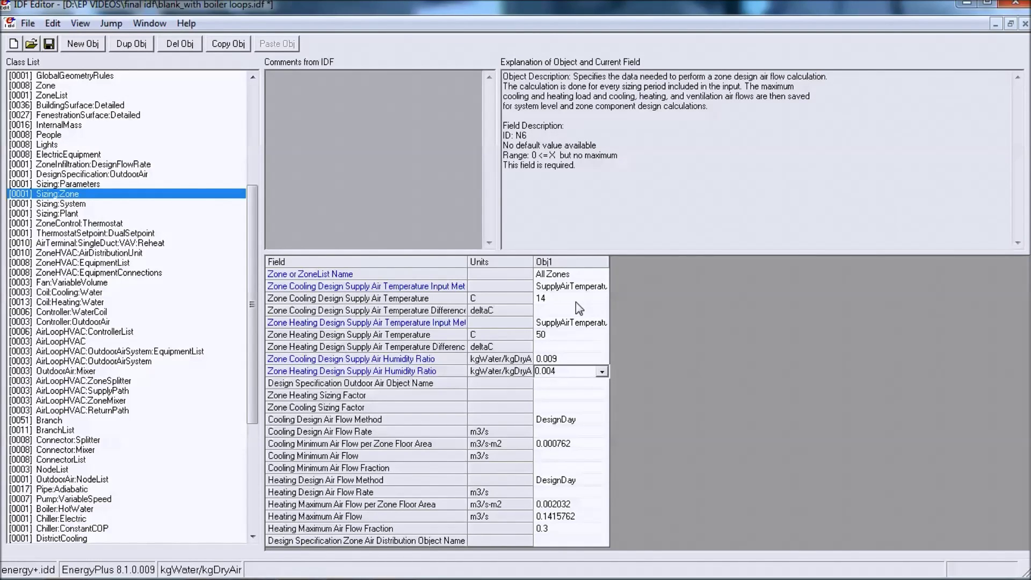
{"action": "key", "text": "Return"}
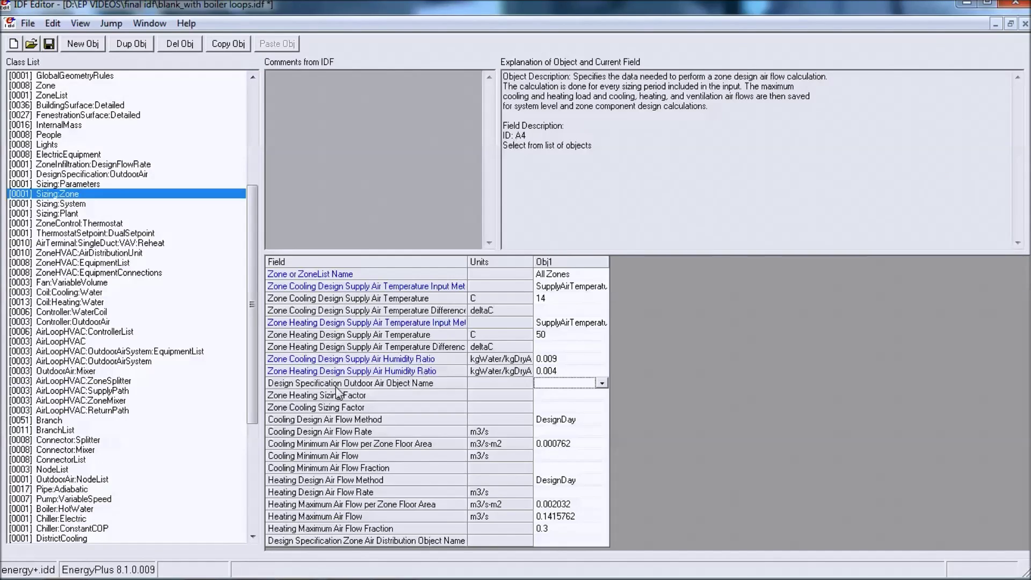
Step: Reference DSO as the zone's outdoor air specification and set the zone heating and cooling sizing factors to 0
{"action": "left_click", "coordinate": [602, 383]}
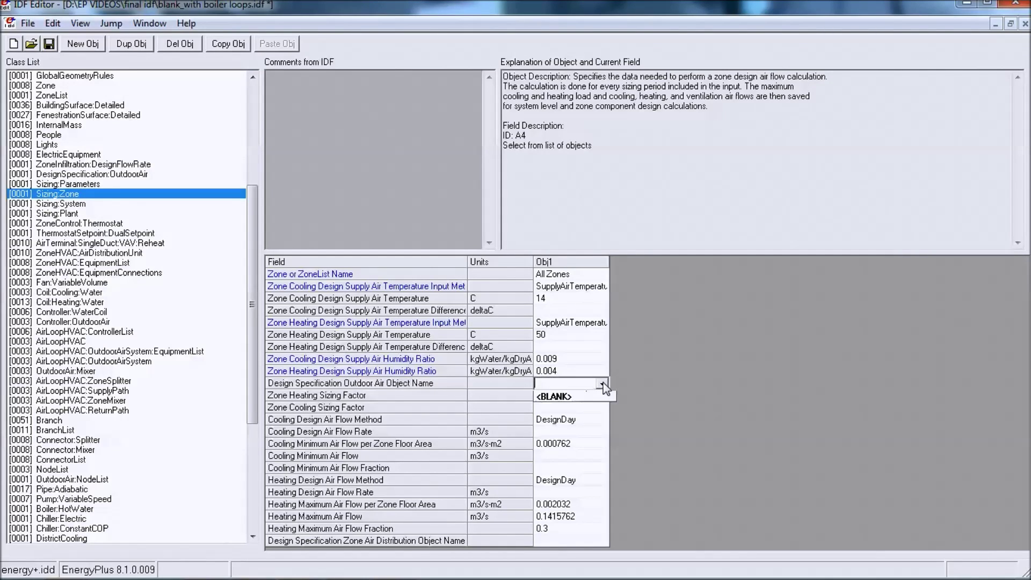
{"action": "left_click", "coordinate": [580, 397]}
{"action": "left_click", "coordinate": [579, 398]}
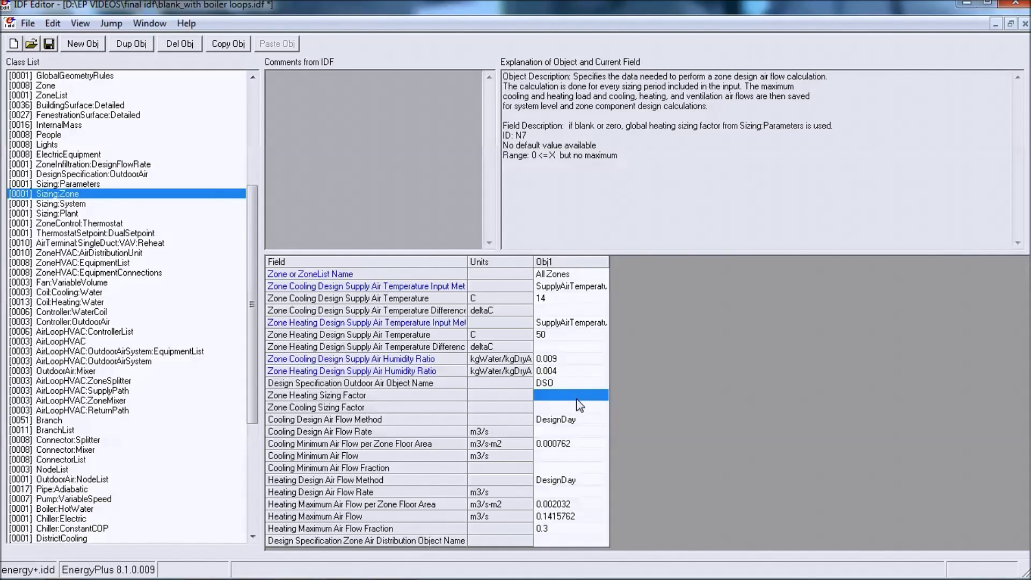
{"action": "type", "text": "0"}
{"action": "key", "text": "Return"}
{"action": "type", "text": "0"}
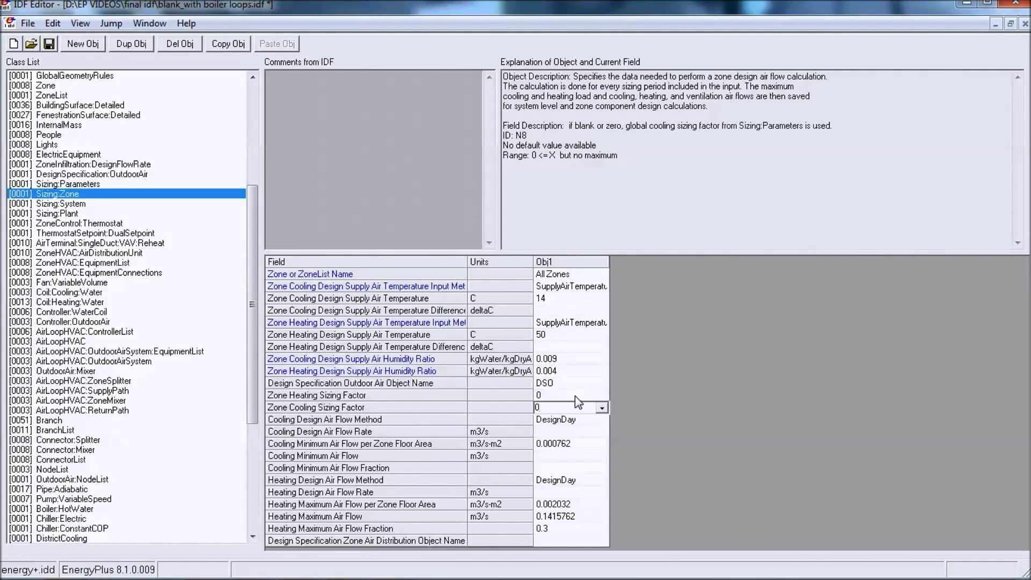
Step: Set the cooling minimum air flow per zone floor area in Sizing:Zone to 0
{"action": "left_click_drag", "start_coordinate": [543, 252], "coordinate": [543, 135]}
{"action": "left_click", "coordinate": [571, 316]}
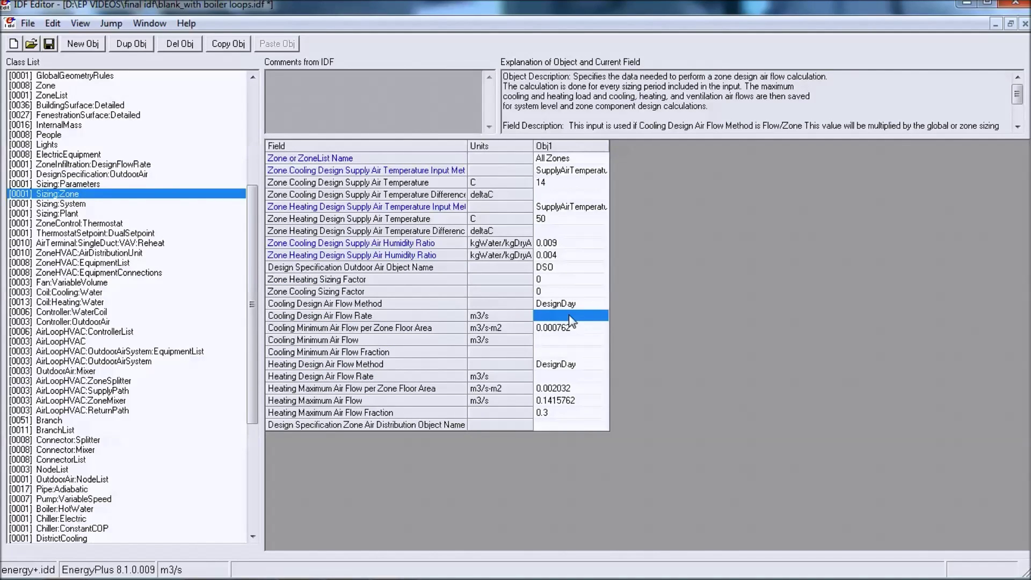
{"action": "left_click", "coordinate": [598, 329]}
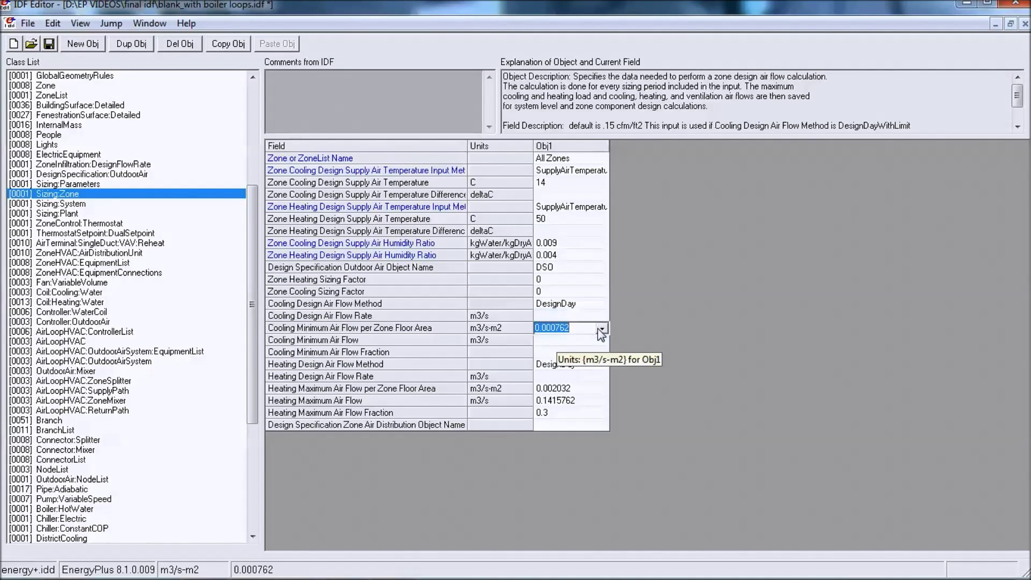
{"action": "left_click", "coordinate": [602, 328]}
{"action": "left_click", "coordinate": [584, 362]}
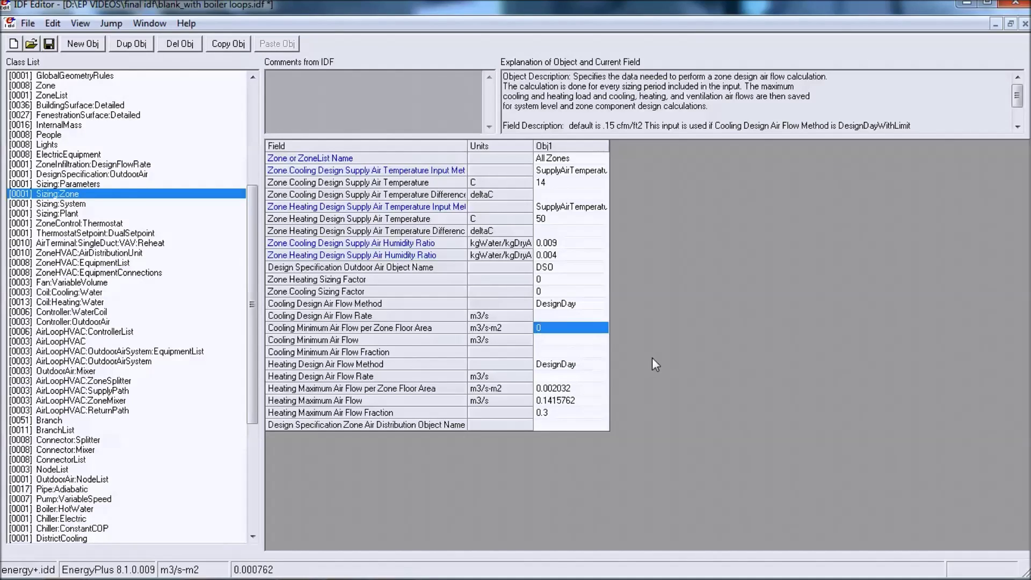
Step: Set the zone's heating maximum air flow per floor area, heating maximum air flow and heating maximum air flow fraction to 0
{"action": "left_click", "coordinate": [578, 389]}
{"action": "left_click", "coordinate": [601, 389]}
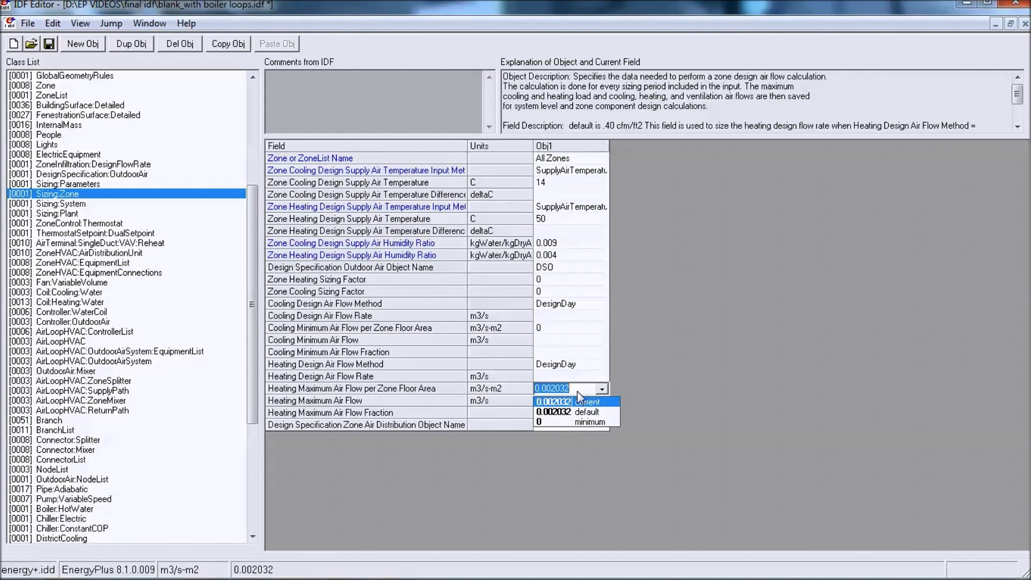
{"action": "left_click", "coordinate": [564, 427]}
{"action": "left_click", "coordinate": [574, 401]}
{"action": "left_click", "coordinate": [575, 401]}
{"action": "left_click", "coordinate": [570, 433]}
{"action": "left_click", "coordinate": [578, 411]}
{"action": "left_click", "coordinate": [578, 411]}
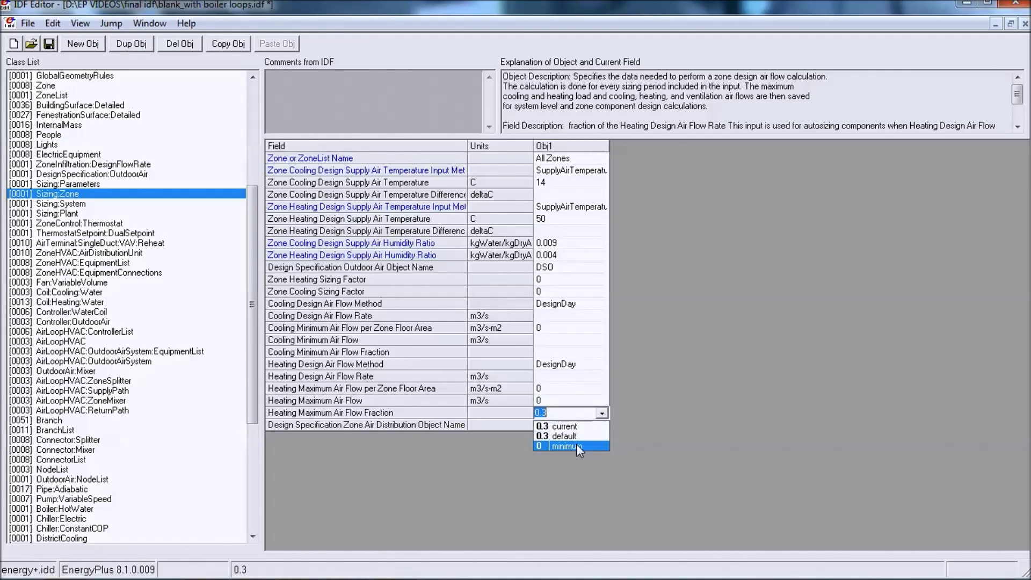
{"action": "left_click", "coordinate": [576, 443]}
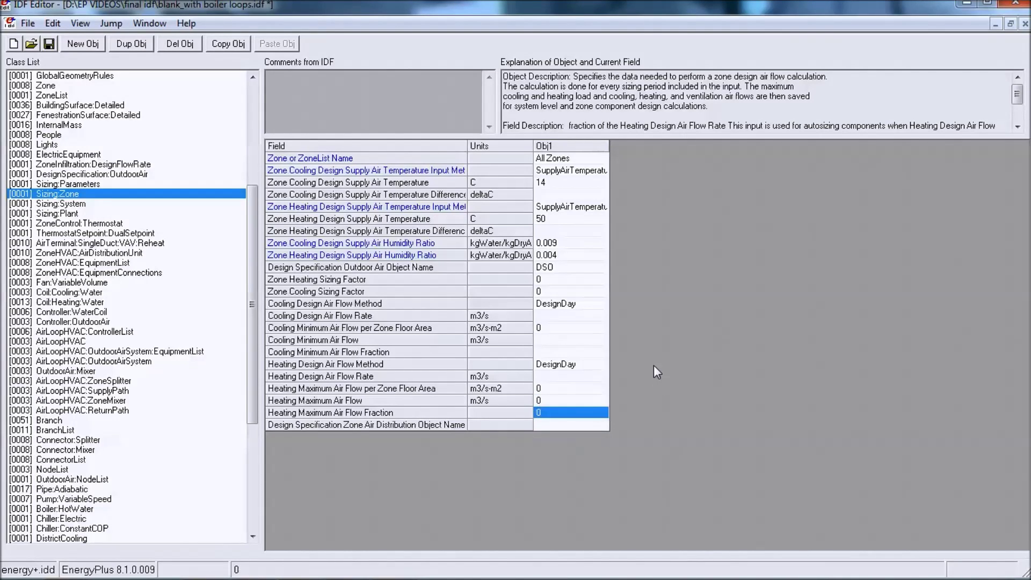
Step: Assign the Sizing:System object to AirLoop1 and set its minimum system air flow ratio to 0.3
{"action": "left_click", "coordinate": [68, 204]}
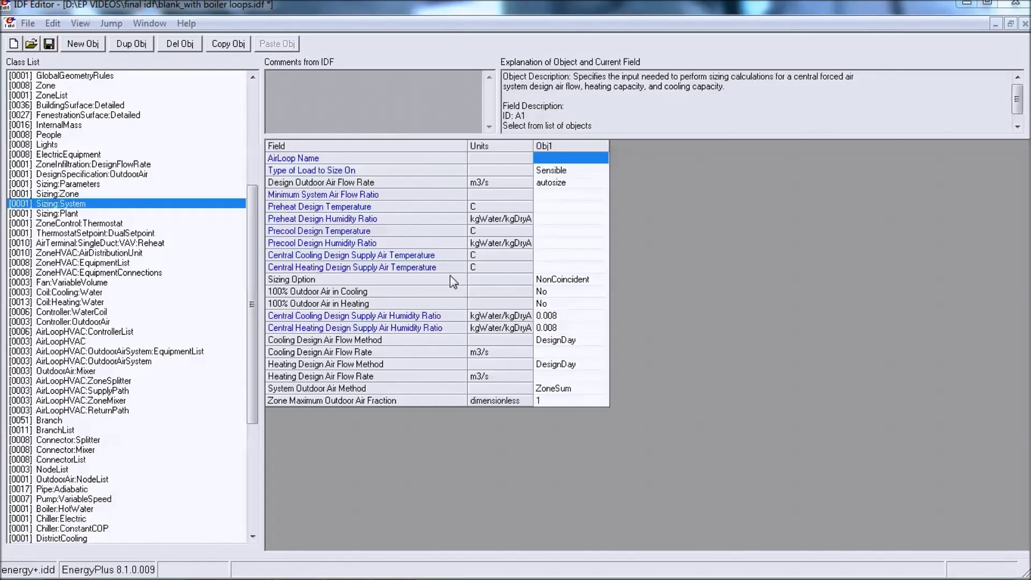
{"action": "left_click", "coordinate": [566, 157]}
{"action": "left_click", "coordinate": [577, 184]}
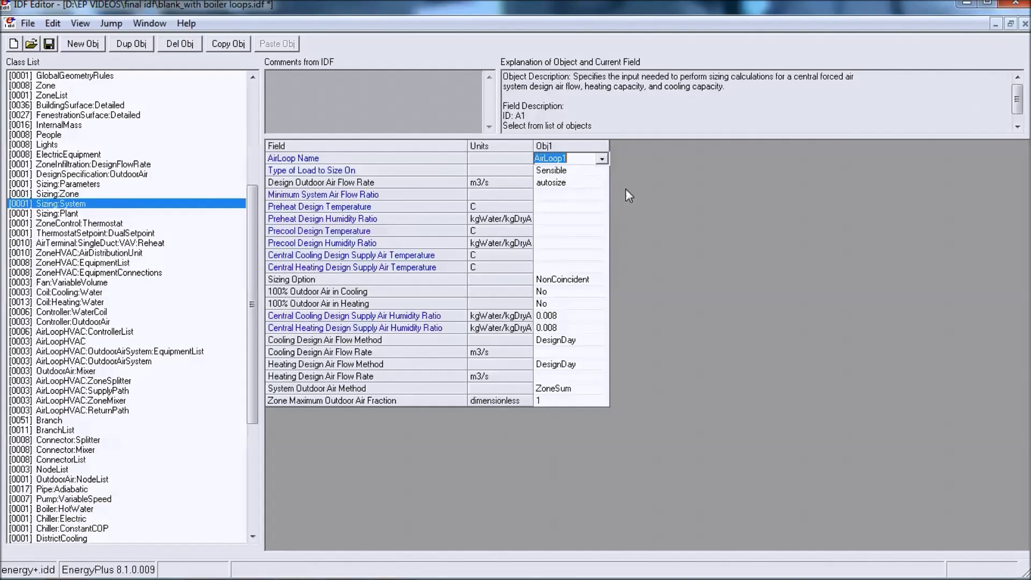
{"action": "left_click", "coordinate": [569, 195]}
{"action": "type", "text": "0.3"}
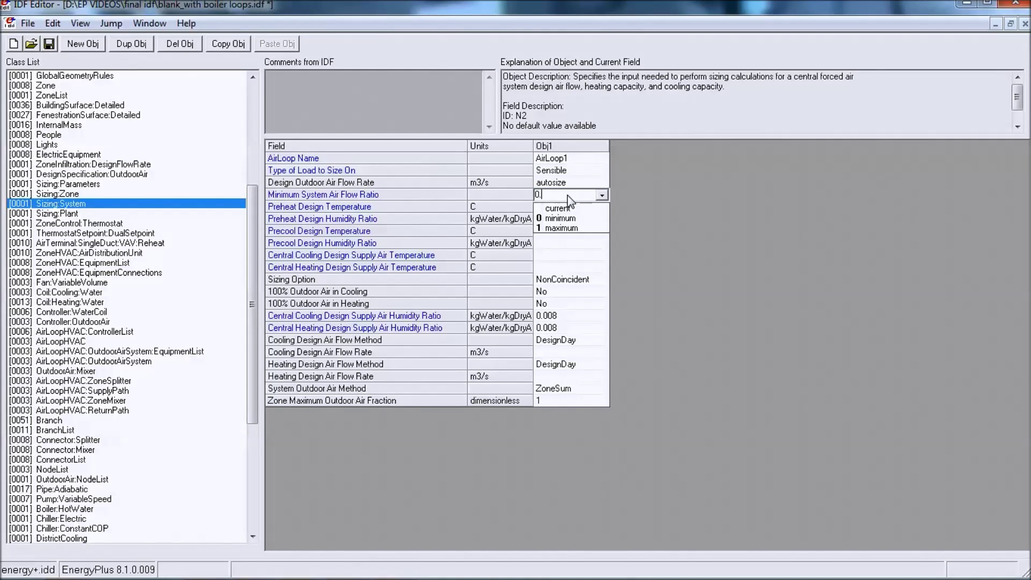
{"action": "key", "text": "Return"}
Step: Set the AirLoop1 preheat design conditions to 7 C and humidity ratio 0.008, and the precool conditions to 11 C and 0.008
{"action": "type", "text": "7"}
{"action": "key", "text": "Return"}
{"action": "type", "text": "0.008"}
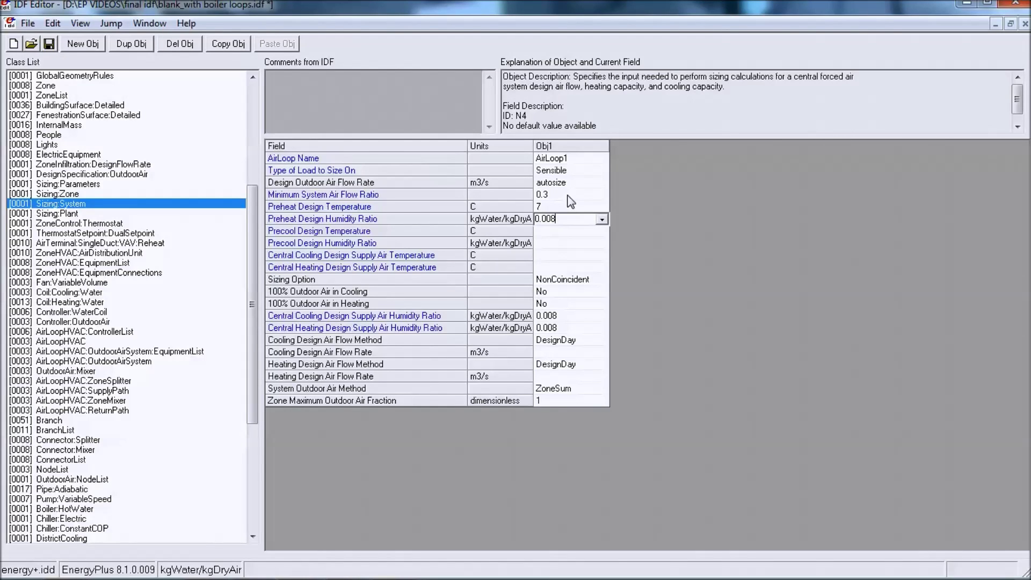
{"action": "key", "text": "Return"}
{"action": "type", "text": "11"}
{"action": "key", "text": "Return"}
{"action": "type", "text": "0.008"}
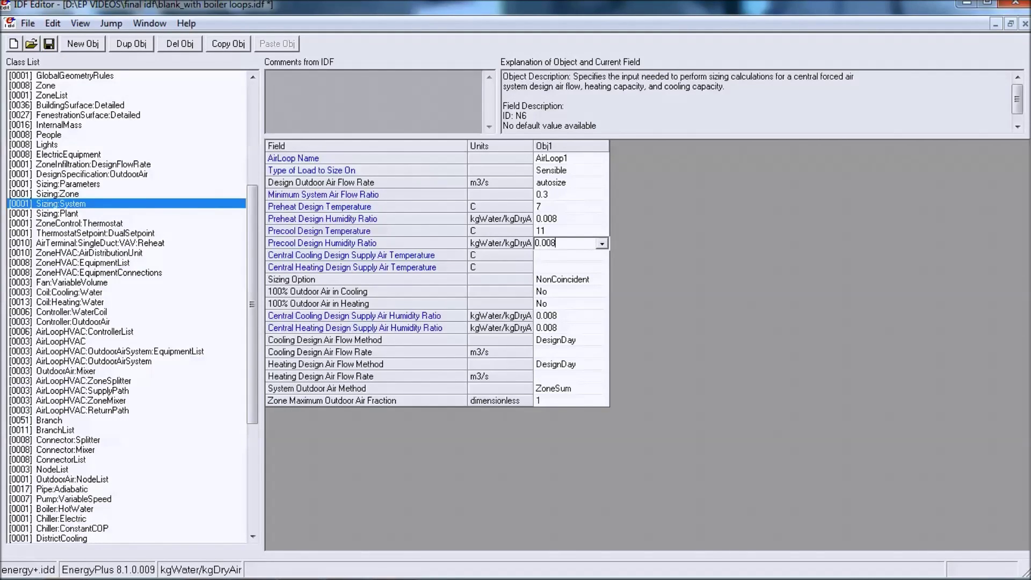
{"action": "key", "text": "Return"}
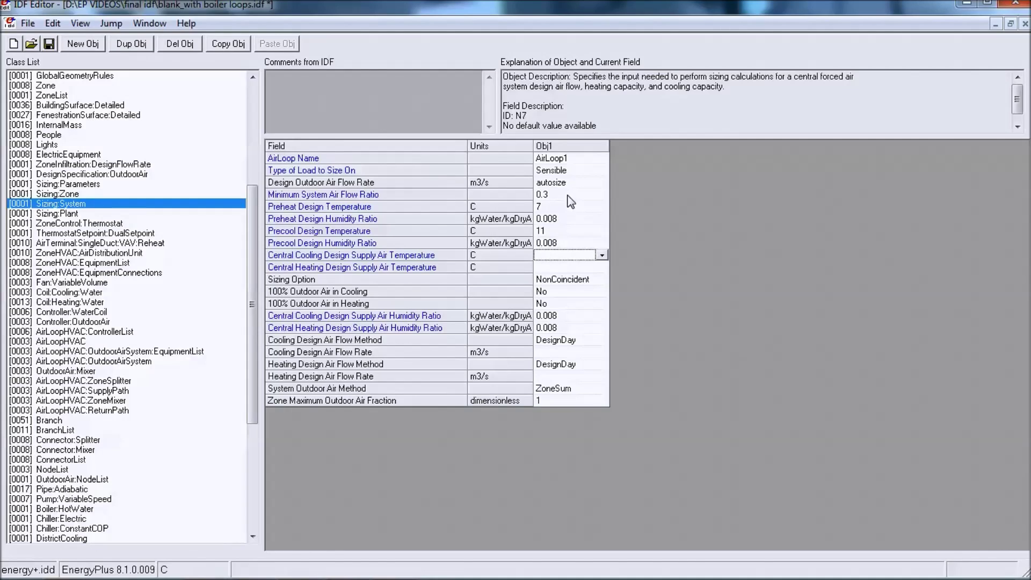
Step: Set the AirLoop1 central design supply air temperatures to 12.8 C for cooling and 16.7 C for heating
{"action": "type", "text": ".8"}
{"action": "key", "text": "Return"}
{"action": "type", "text": "16.7"}
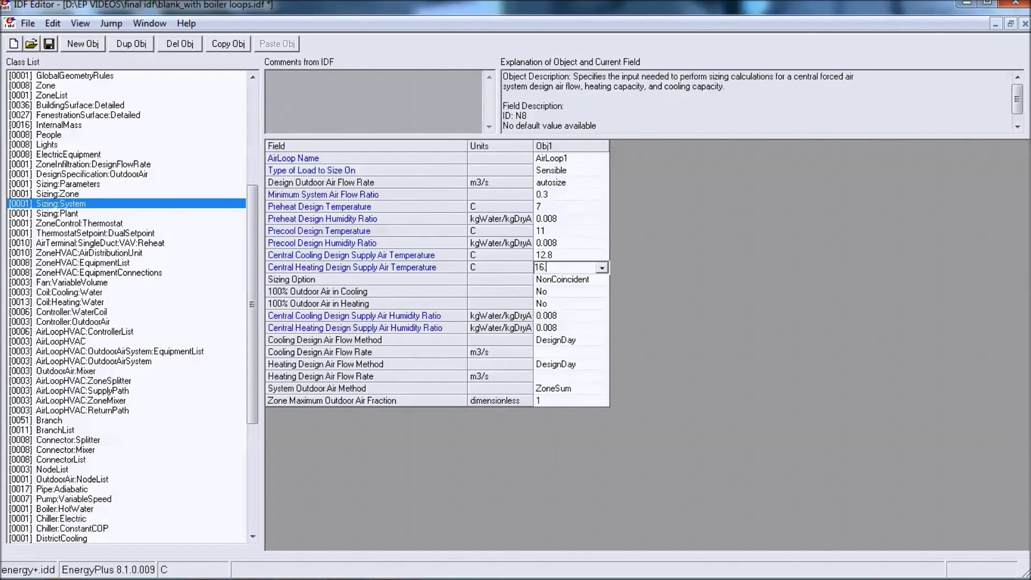
{"action": "key", "text": "Return"}
{"action": "key", "text": "Down"}
{"action": "key", "text": "Down"}
{"action": "key", "text": "Down"}
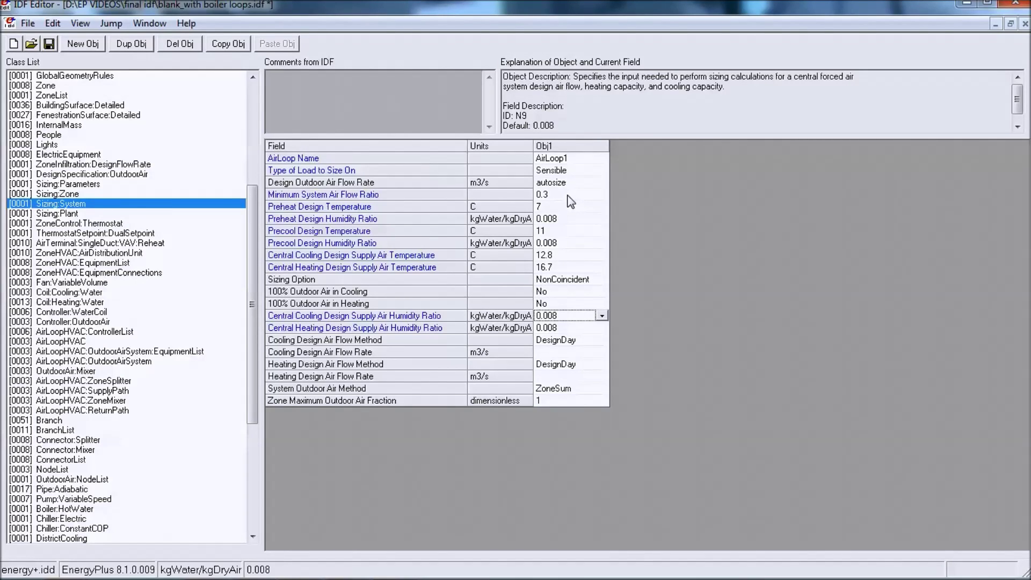
Step: Copy the completed AirLoop1 Sizing:System object and paste it twice
{"action": "left_click", "coordinate": [575, 145]}
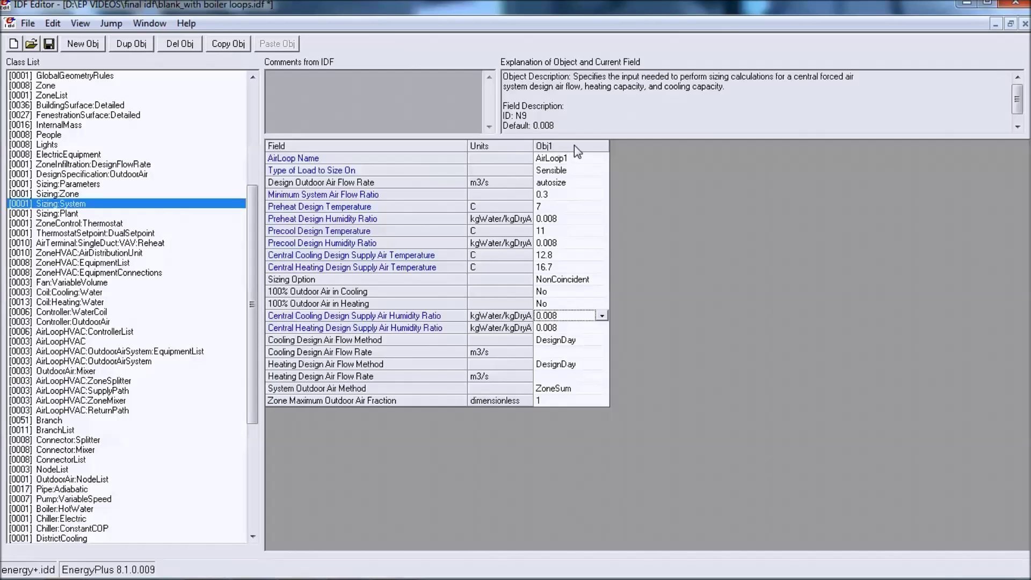
{"action": "left_click", "coordinate": [230, 46]}
{"action": "double_click", "coordinate": [267, 45]}
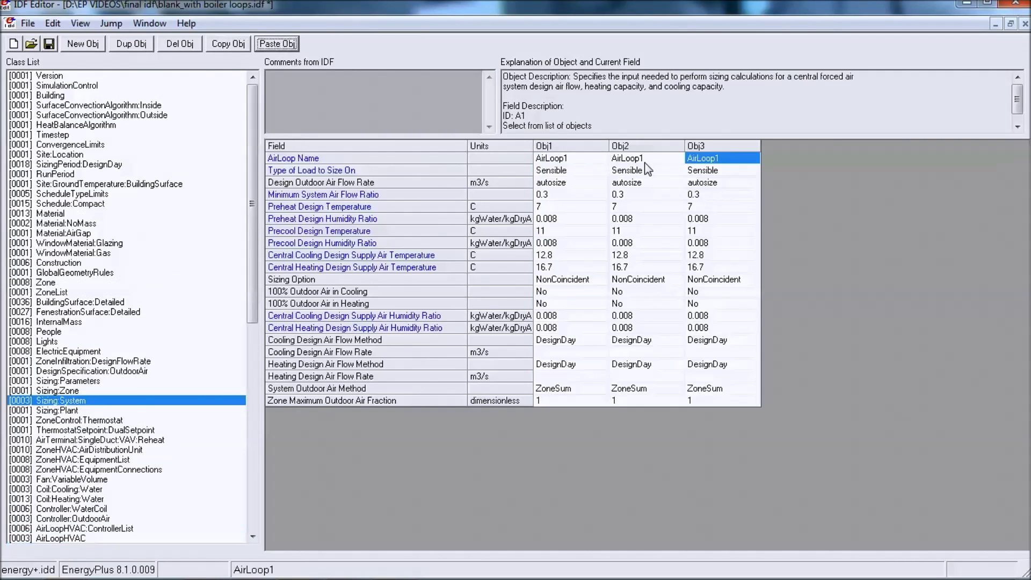
Step: Assign the two pasted Sizing:System objects to AirLoop2 and AirLoop3
{"action": "left_click", "coordinate": [653, 156]}
{"action": "left_click", "coordinate": [653, 156]}
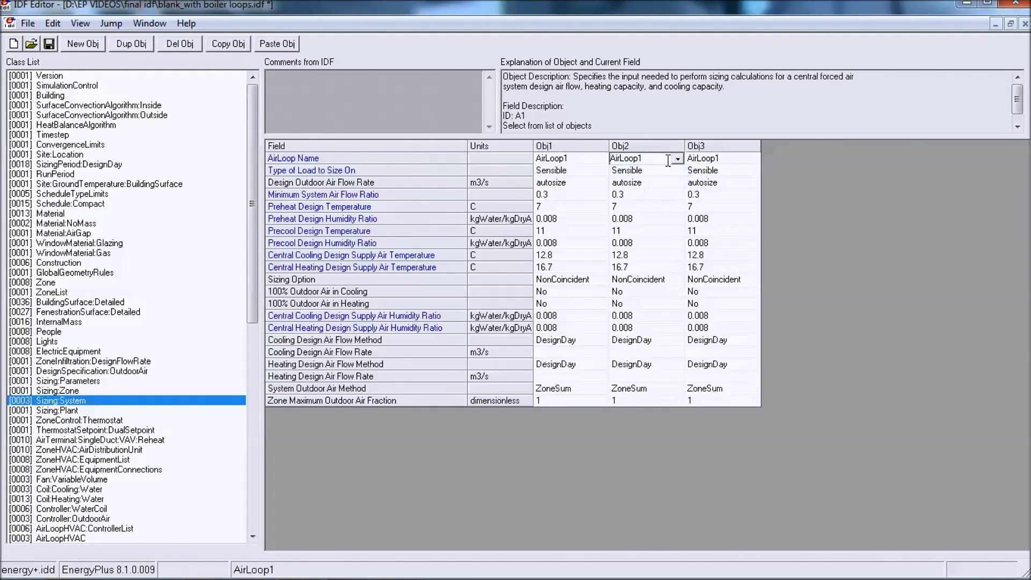
{"action": "left_click", "coordinate": [678, 158]}
{"action": "left_click", "coordinate": [665, 192]}
{"action": "left_click", "coordinate": [720, 157]}
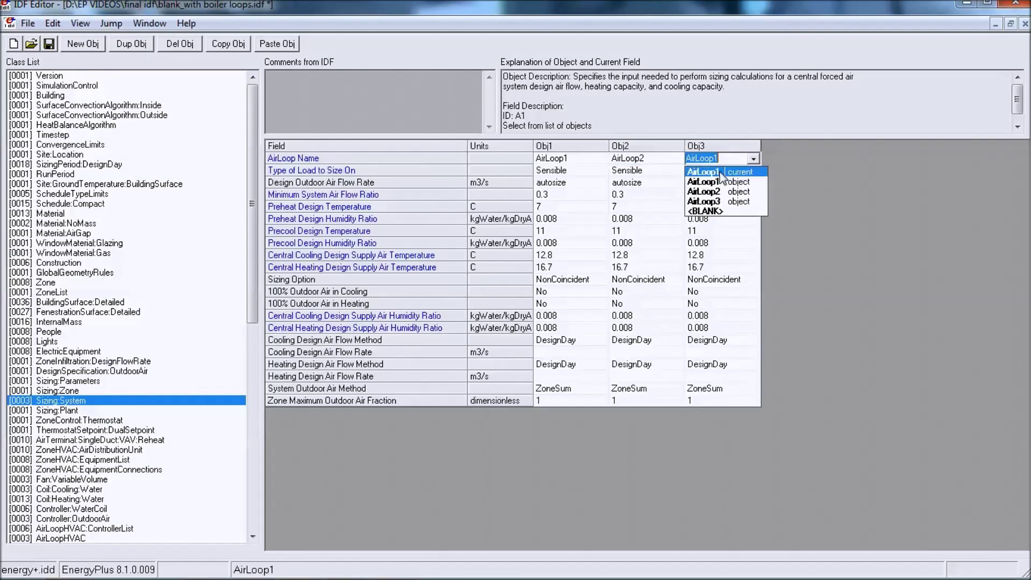
{"action": "left_click", "coordinate": [709, 201]}
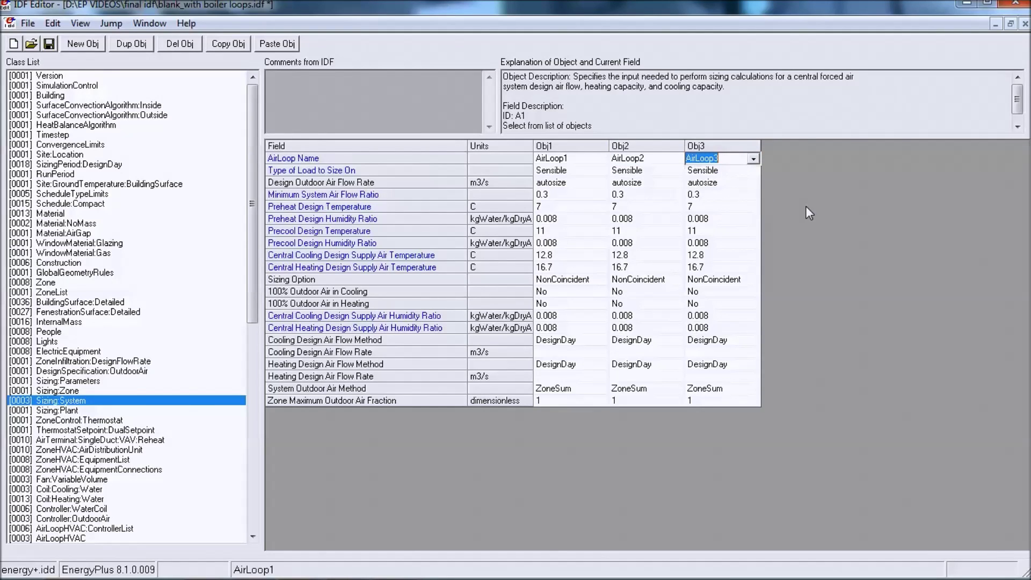
Step: Add a second Sizing:Plant object and assign the first one to HeatSys1 with loop type Heating
{"action": "left_click", "coordinate": [63, 411]}
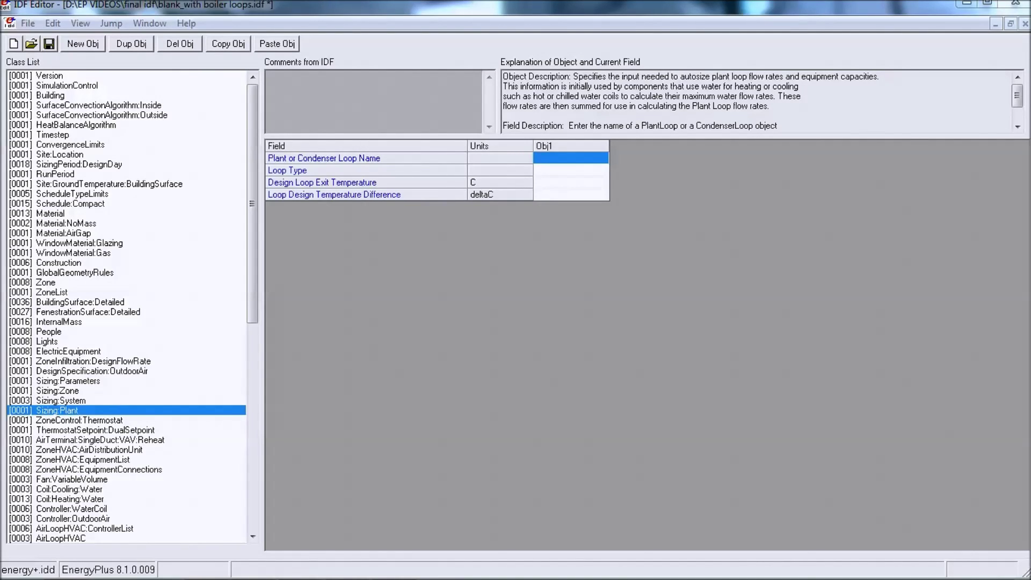
{"action": "left_click", "coordinate": [81, 44]}
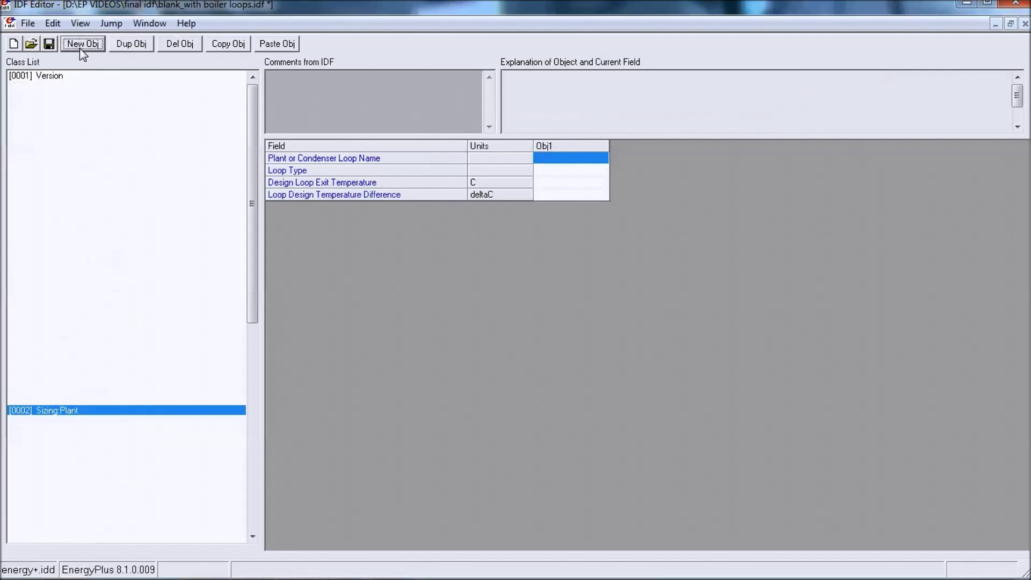
{"action": "left_click", "coordinate": [583, 159]}
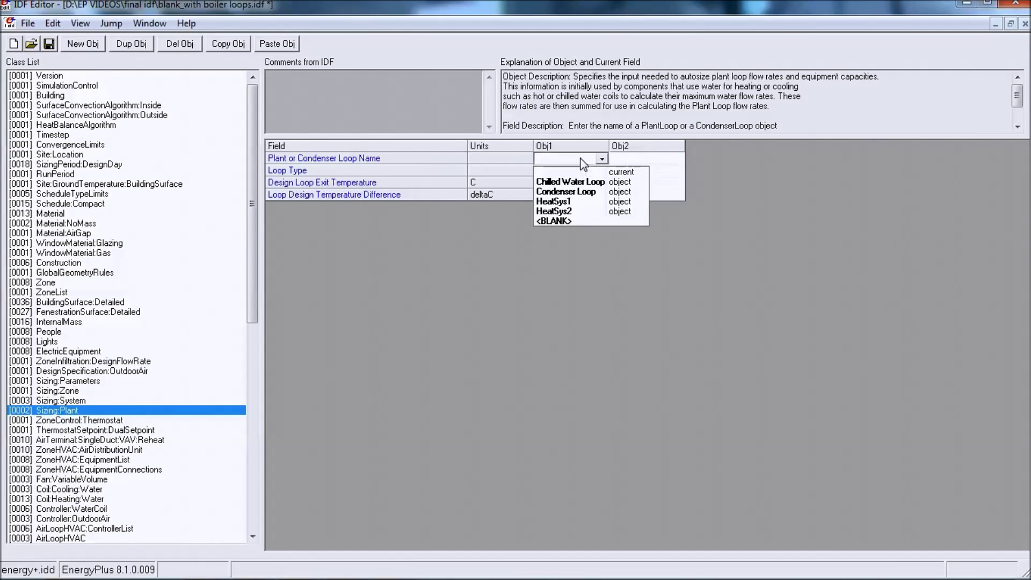
{"action": "left_click", "coordinate": [569, 203]}
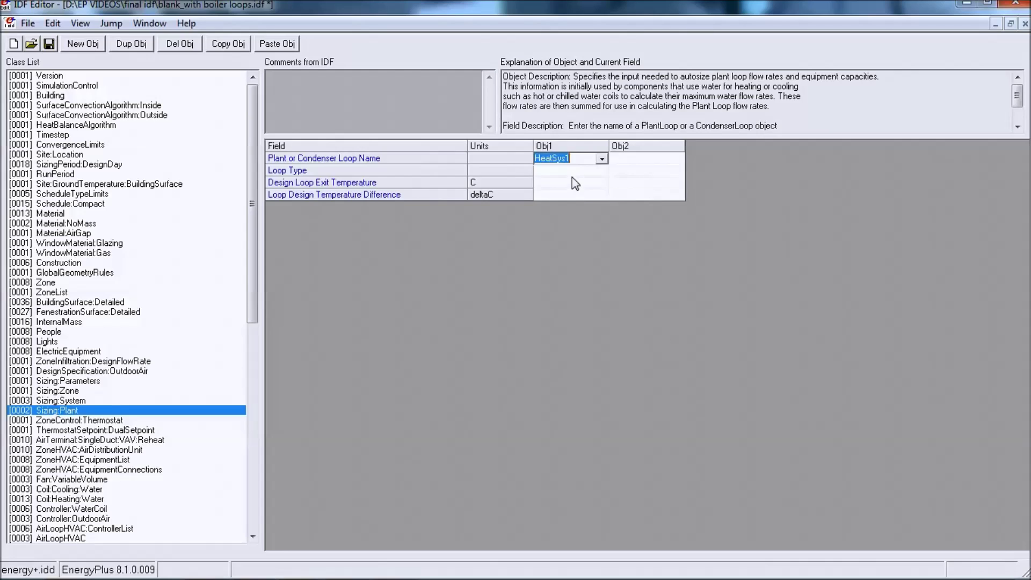
{"action": "left_click", "coordinate": [567, 170]}
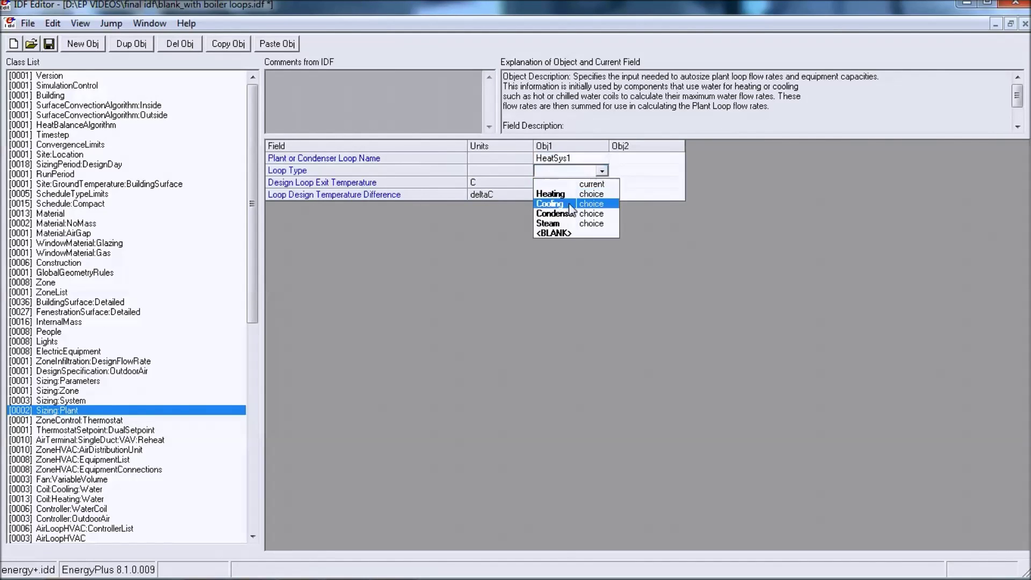
{"action": "left_click", "coordinate": [567, 195]}
Step: Set the HeatSys1 design loop exit temperature to 82 C and the loop design temperature difference to 11 deltaC
{"action": "left_click", "coordinate": [563, 183]}
{"action": "left_click", "coordinate": [564, 183]}
{"action": "type", "text": "82"}
{"action": "key", "text": "Return"}
{"action": "type", "text": "11"}
{"action": "left_click", "coordinate": [622, 183]}
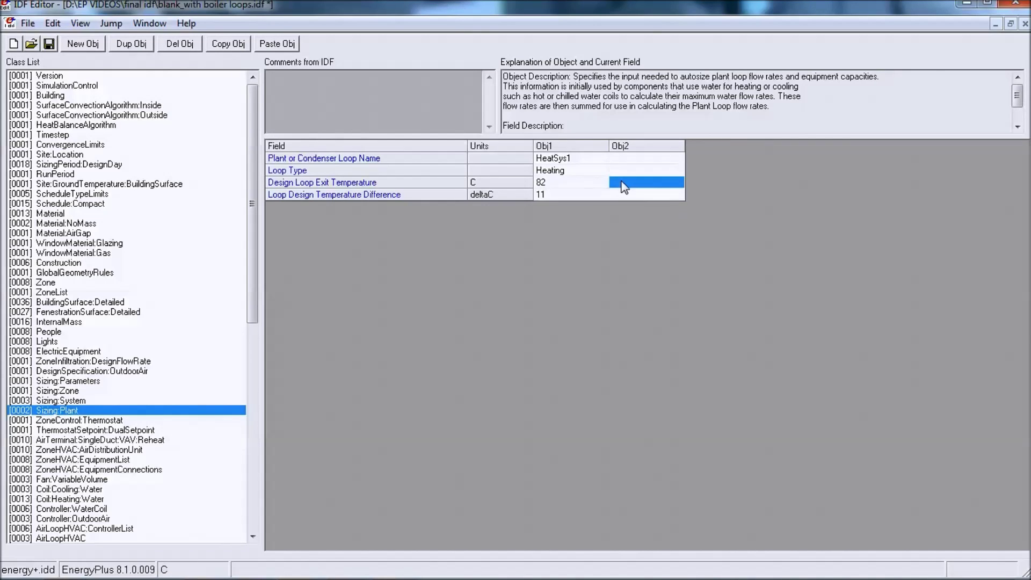
{"action": "left_click", "coordinate": [559, 184]}
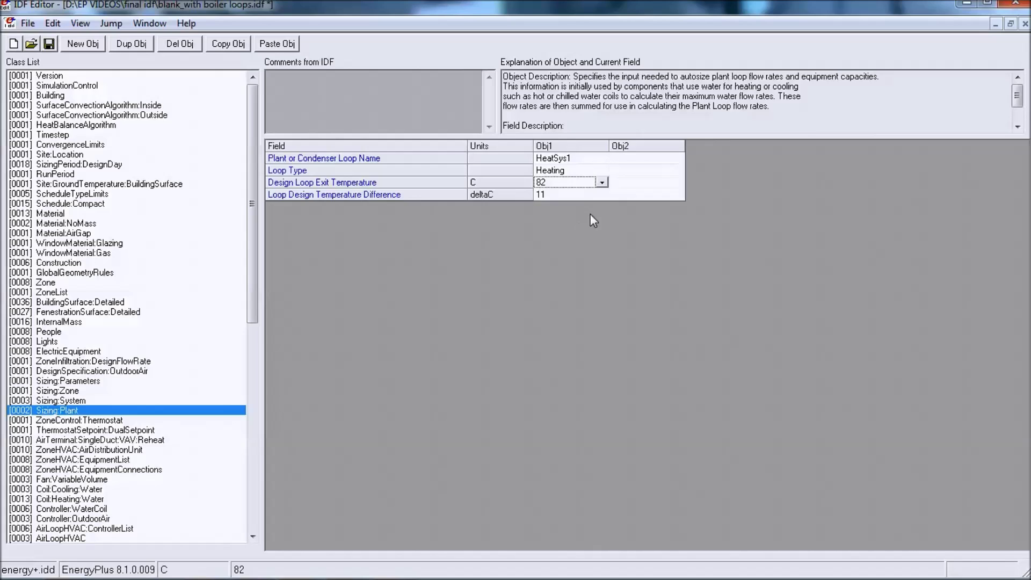
Step: Define the second Sizing:Plant object as HeatSys2, type Heating, with an 82 C exit temperature and an 11 deltaC temperature difference
{"action": "left_click", "coordinate": [633, 159]}
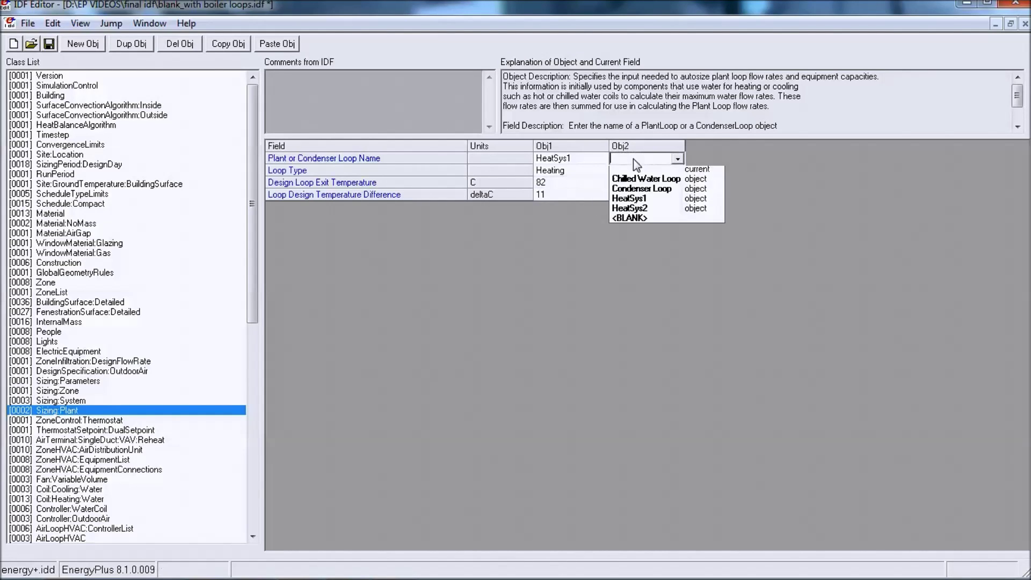
{"action": "left_click", "coordinate": [655, 212]}
{"action": "left_click", "coordinate": [638, 171]}
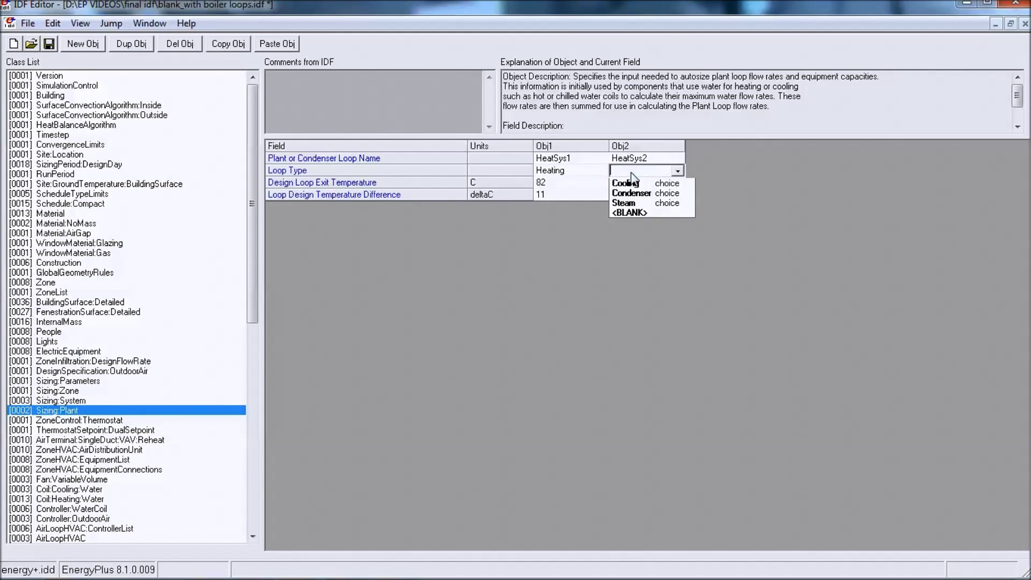
{"action": "left_click", "coordinate": [626, 194]}
{"action": "left_click", "coordinate": [627, 183]}
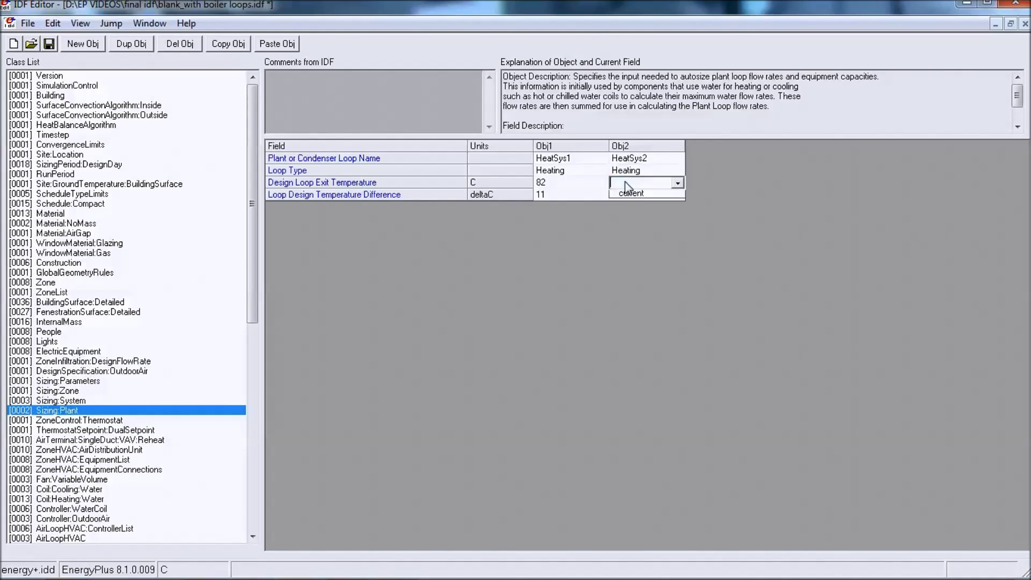
{"action": "type", "text": "82"}
{"action": "key", "text": "Return"}
{"action": "type", "text": "11"}
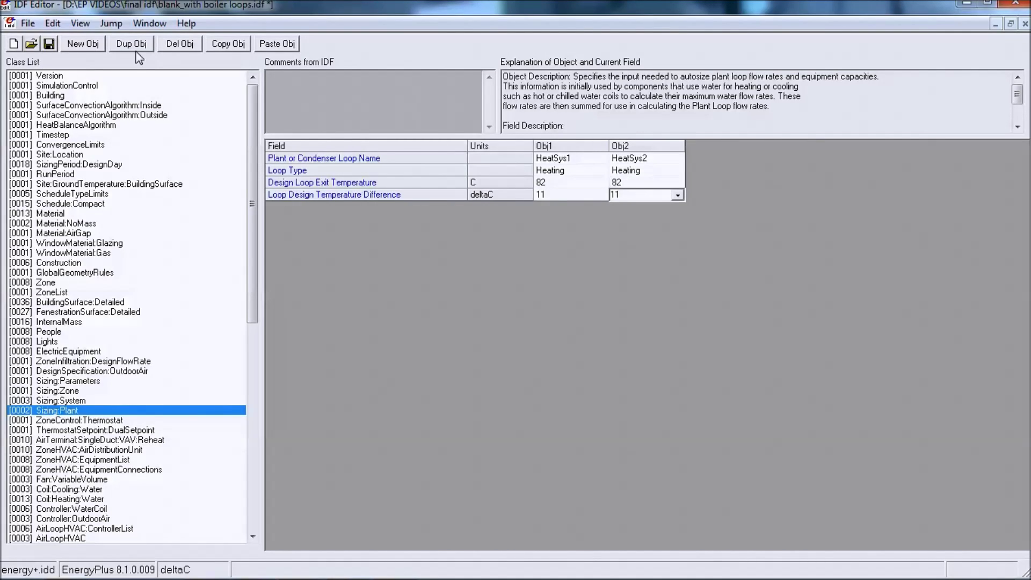
Step: Add a third Sizing:Plant object and assign it to the Chilled Water Loop with loop type Cooling
{"action": "left_click", "coordinate": [84, 46]}
{"action": "left_click", "coordinate": [724, 159]}
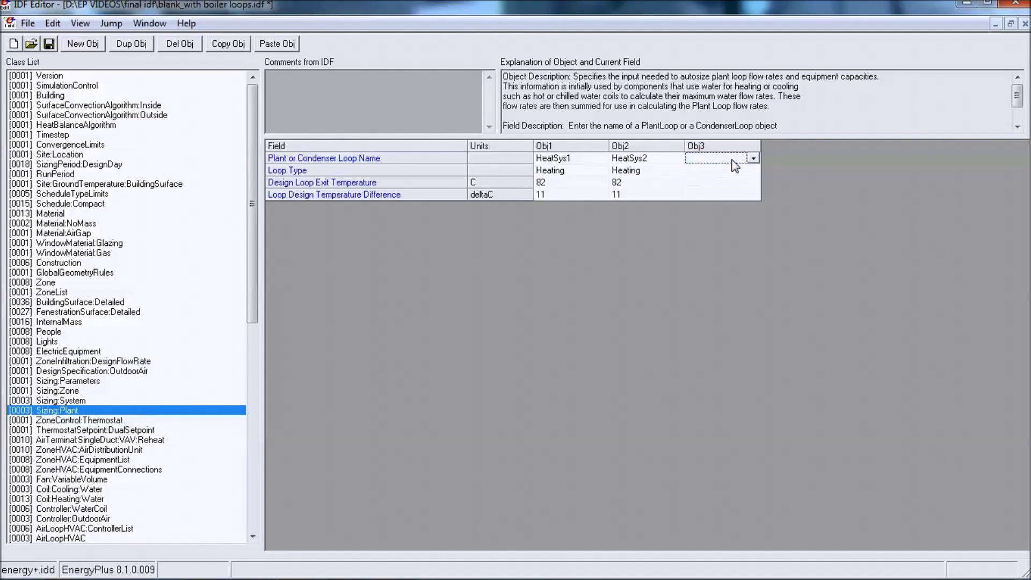
{"action": "left_click", "coordinate": [717, 182]}
{"action": "left_click", "coordinate": [710, 172]}
{"action": "left_click", "coordinate": [720, 197]}
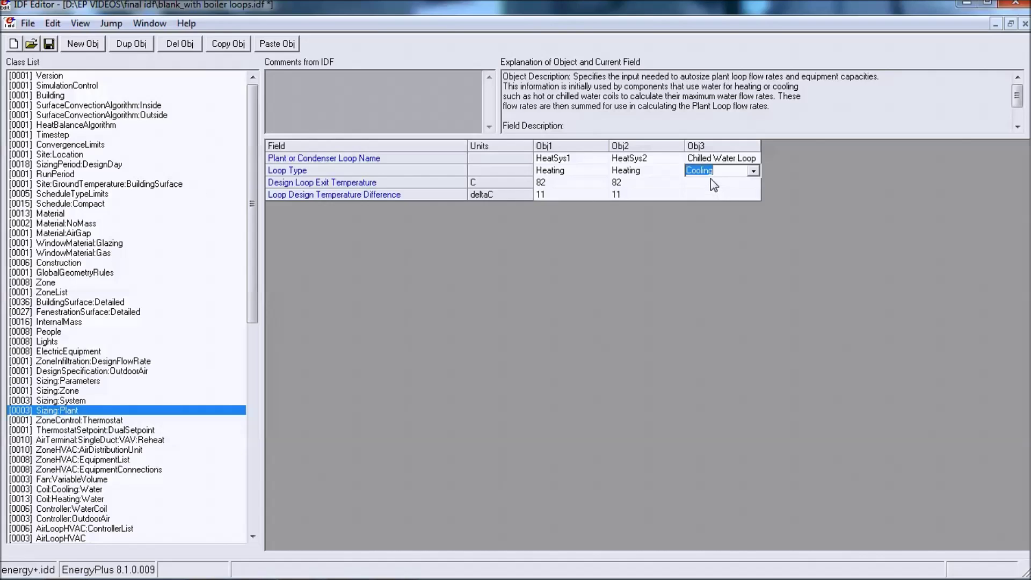
Step: Set the Chilled Water Loop design exit temperature to 6.67 C and its design temperature difference to 5 deltaC
{"action": "left_click", "coordinate": [714, 184]}
{"action": "type", "text": "6.67"}
{"action": "key", "text": "Return"}
{"action": "type", "text": "5"}
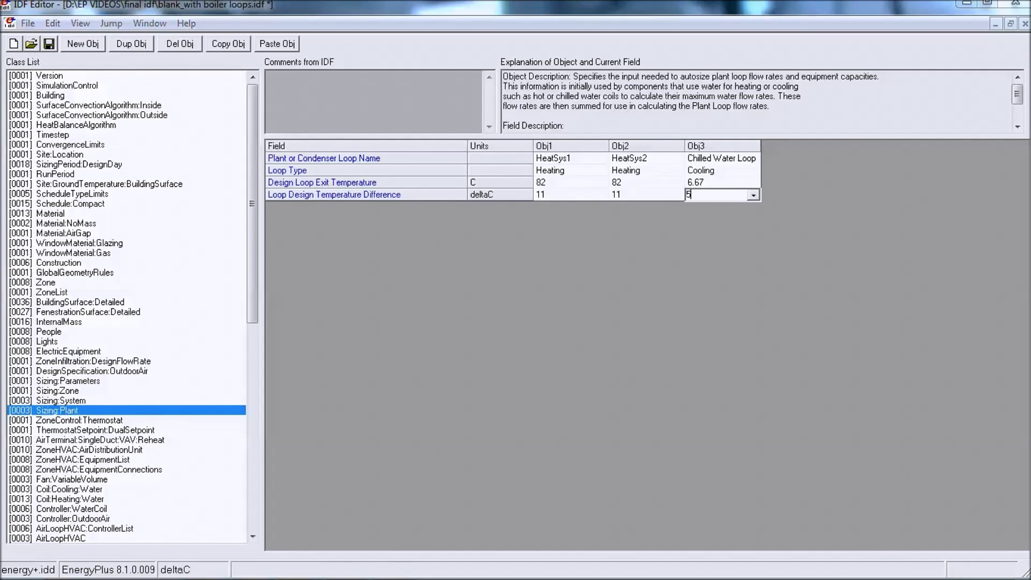
{"action": "key", "text": "Return"}
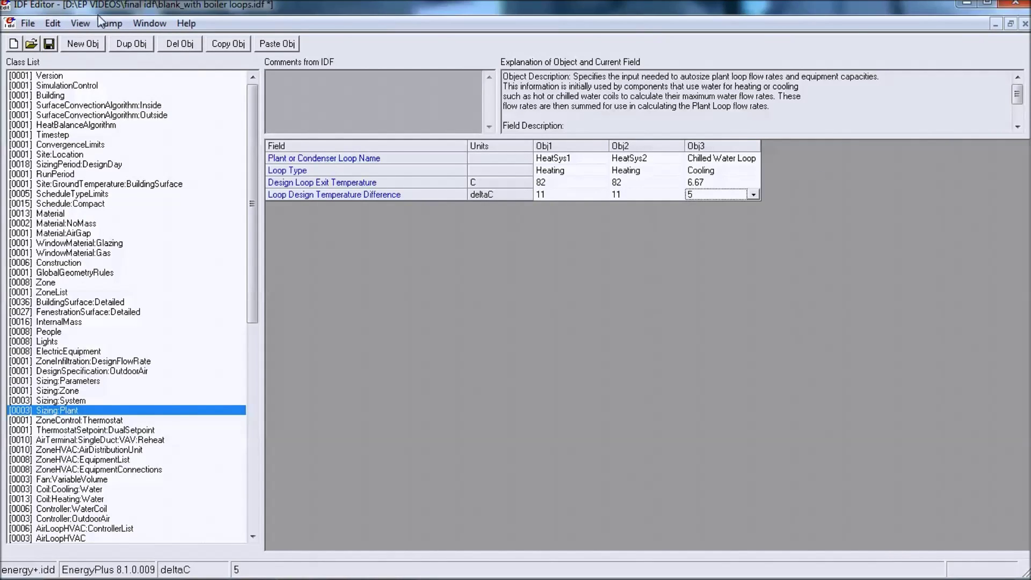
Step: Add a fourth Sizing:Plant object and assign it to the Condenser Loop with loop type Condenser
{"action": "left_click", "coordinate": [83, 43]}
{"action": "left_click", "coordinate": [825, 160]}
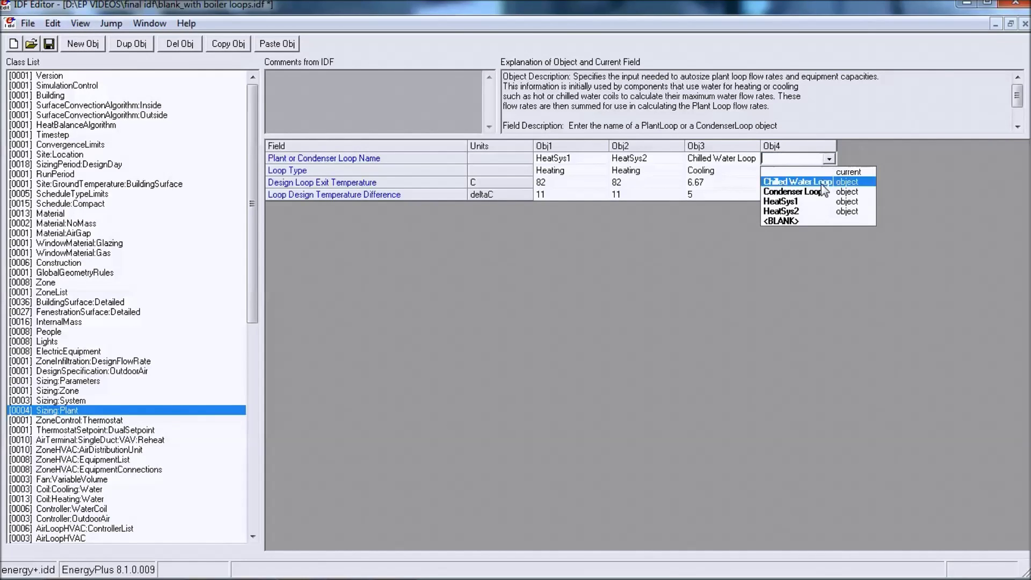
{"action": "left_click", "coordinate": [820, 191]}
{"action": "left_click", "coordinate": [811, 172]}
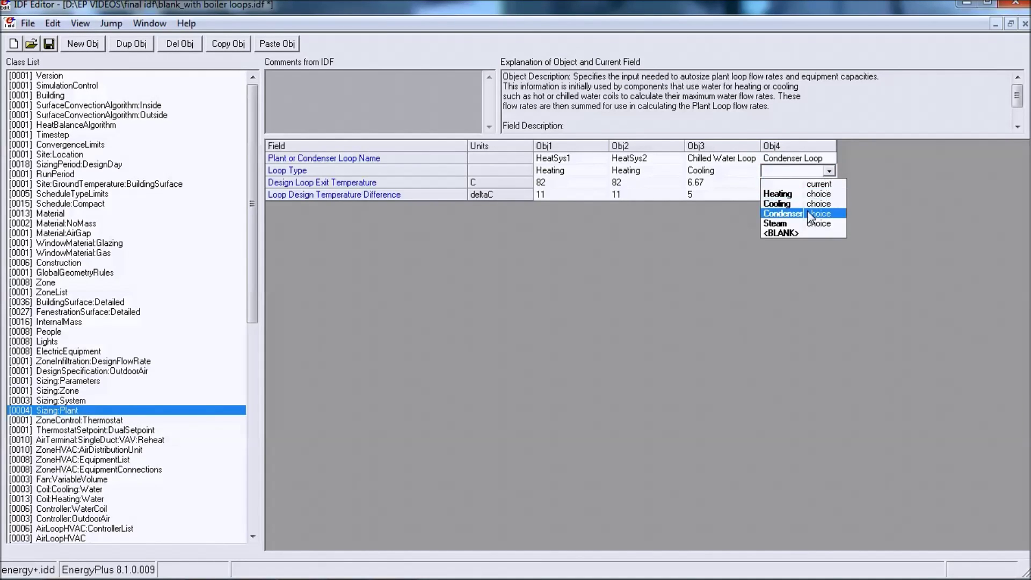
{"action": "left_click", "coordinate": [811, 214]}
Step: Set the Condenser Loop design exit temperature to 29.4 C and its loop design temperature difference to 5.6 deltaC
{"action": "left_click", "coordinate": [797, 183]}
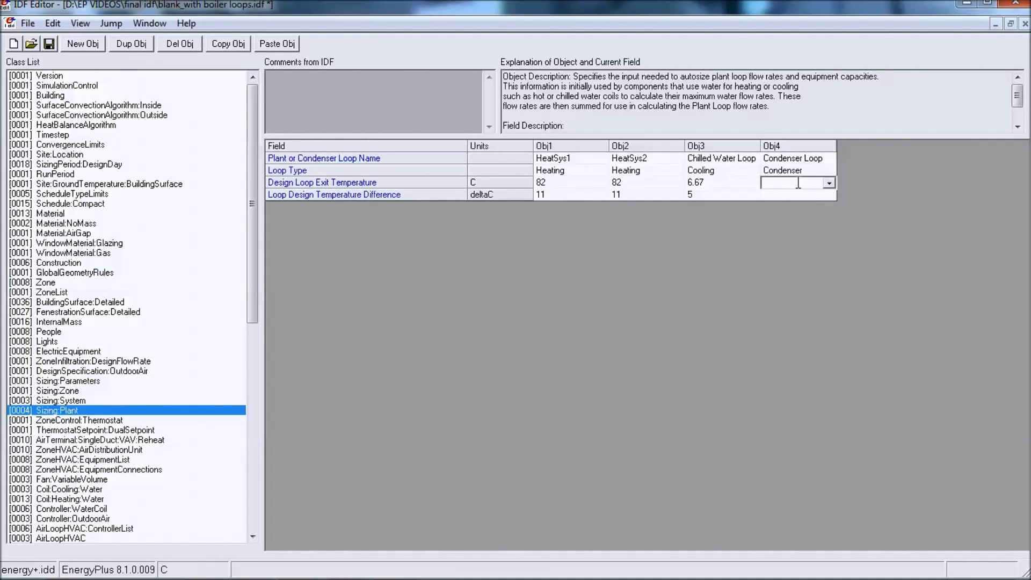
{"action": "type", "text": "29.4"}
{"action": "key", "text": "Return"}
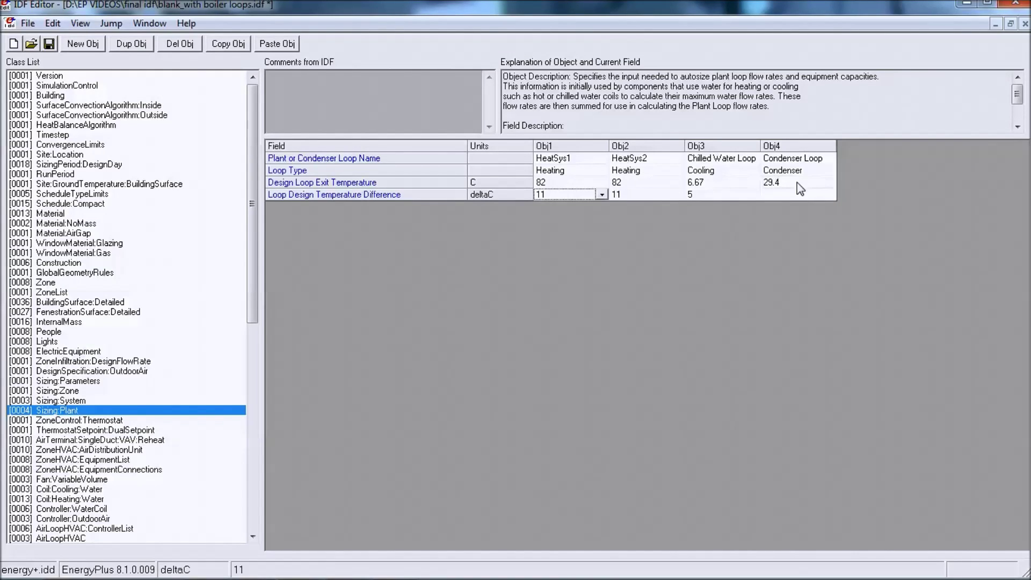
{"action": "key", "text": "Right"}
{"action": "key", "text": "Right"}
{"action": "type", "text": "5.6"}
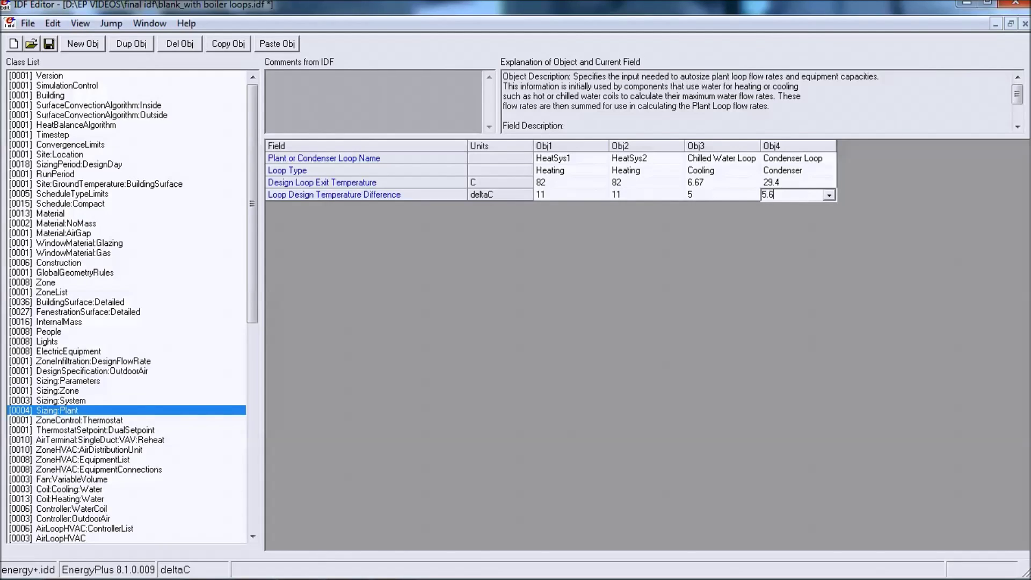
{"action": "key", "text": "Return"}
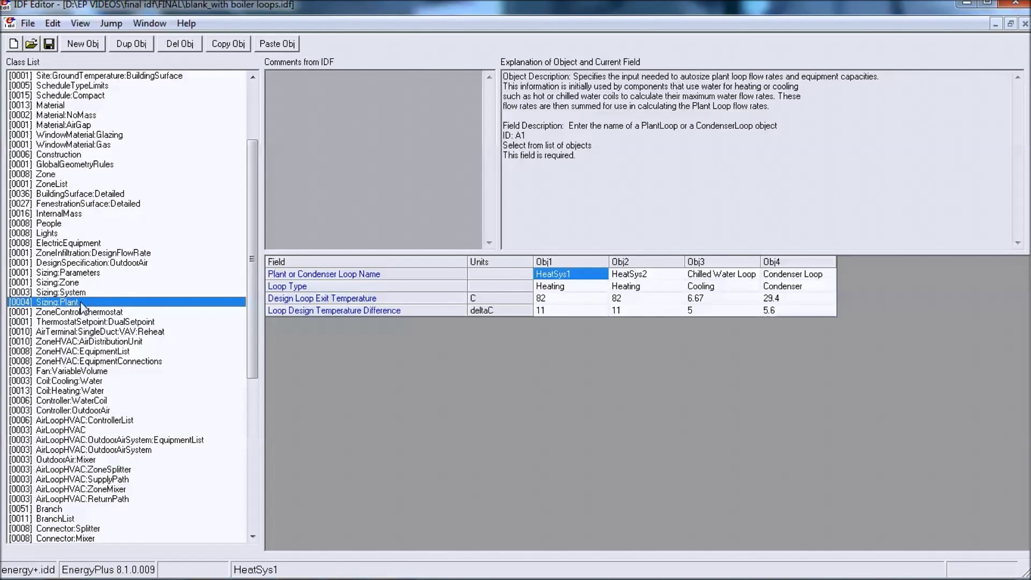
Step: Name the ThermostatSetpoint:DualSetpoint object DualSP
{"action": "left_click", "coordinate": [85, 312]}
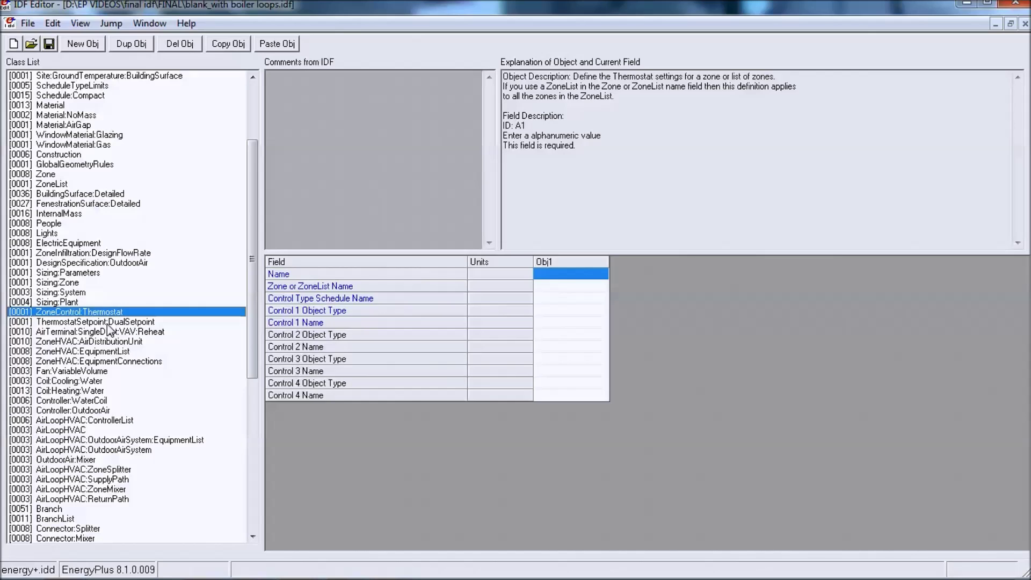
{"action": "left_click", "coordinate": [110, 323]}
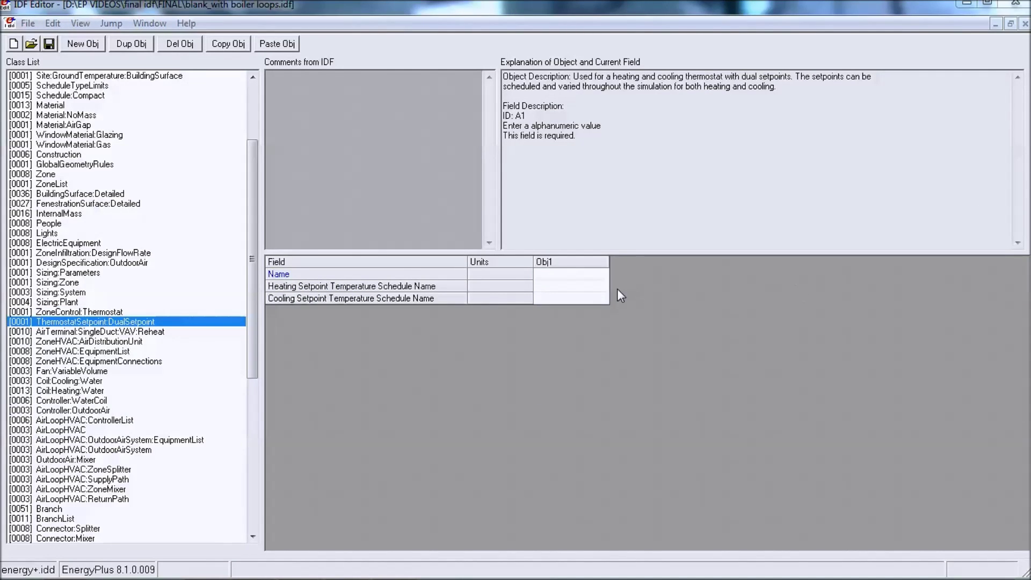
{"action": "left_click", "coordinate": [582, 277]}
{"action": "type", "text": "DualSP"}
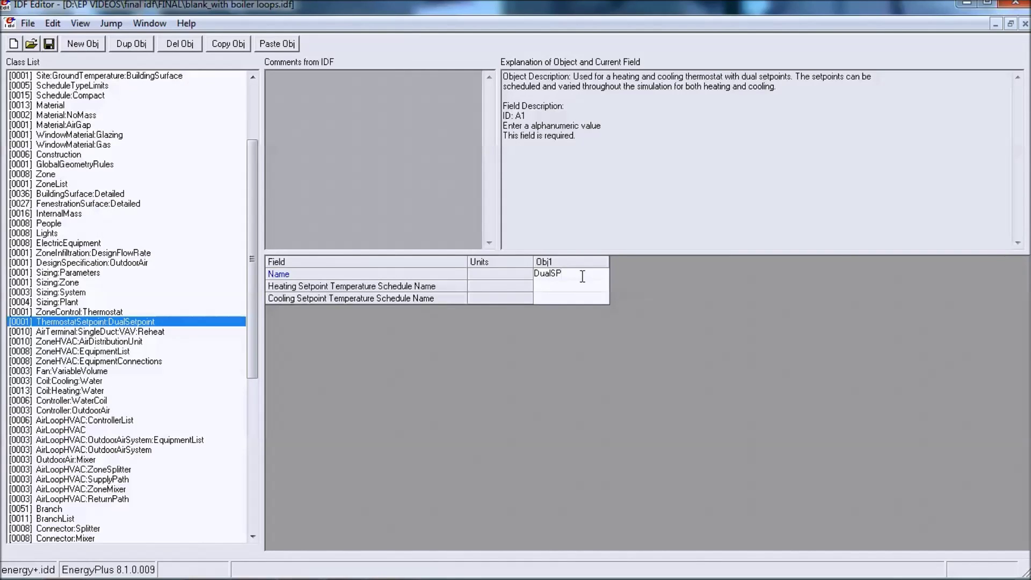
Step: Assign Htg-SetP-Sch as the heating and Clg-SetP-Sch as the cooling setpoint temperature schedule of the DualSP thermostat
{"action": "left_click", "coordinate": [578, 288]}
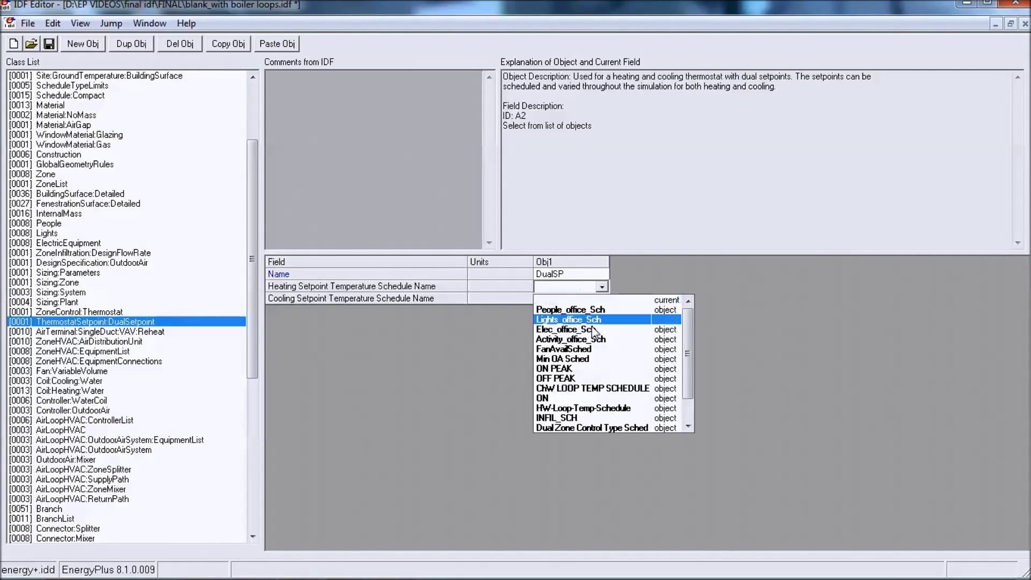
{"action": "scroll", "coordinate": [598, 404], "scroll_direction": "down", "scroll_amount": 1}
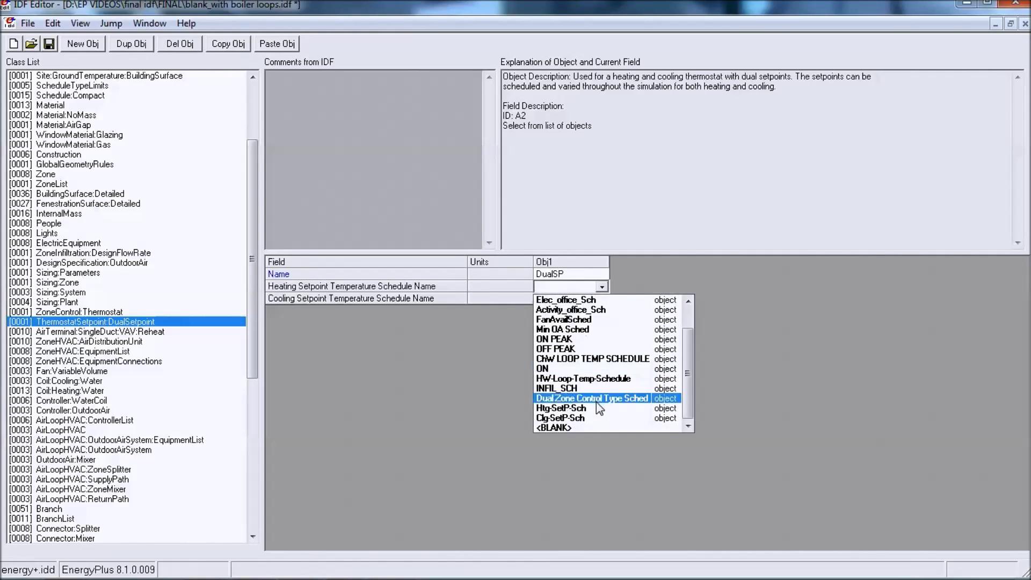
{"action": "left_click", "coordinate": [596, 401]}
{"action": "left_click", "coordinate": [572, 301]}
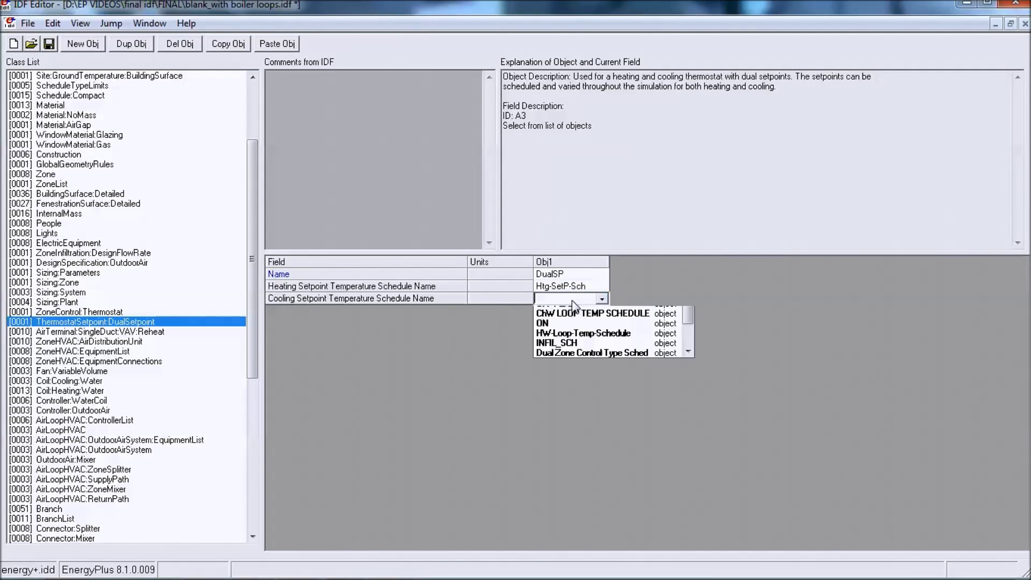
{"action": "scroll", "coordinate": [647, 378], "scroll_direction": "down", "scroll_amount": 3}
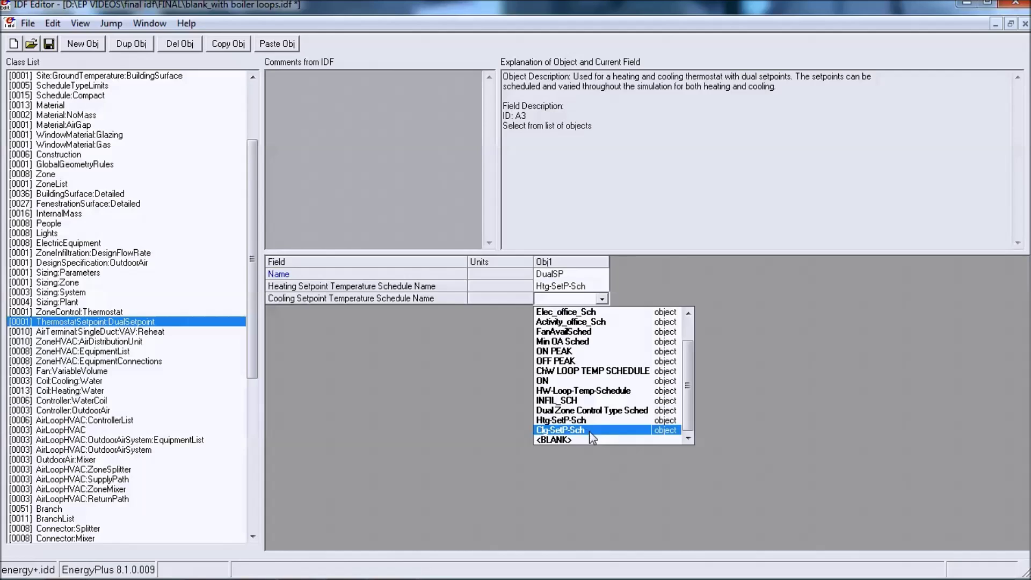
{"action": "left_click", "coordinate": [588, 431]}
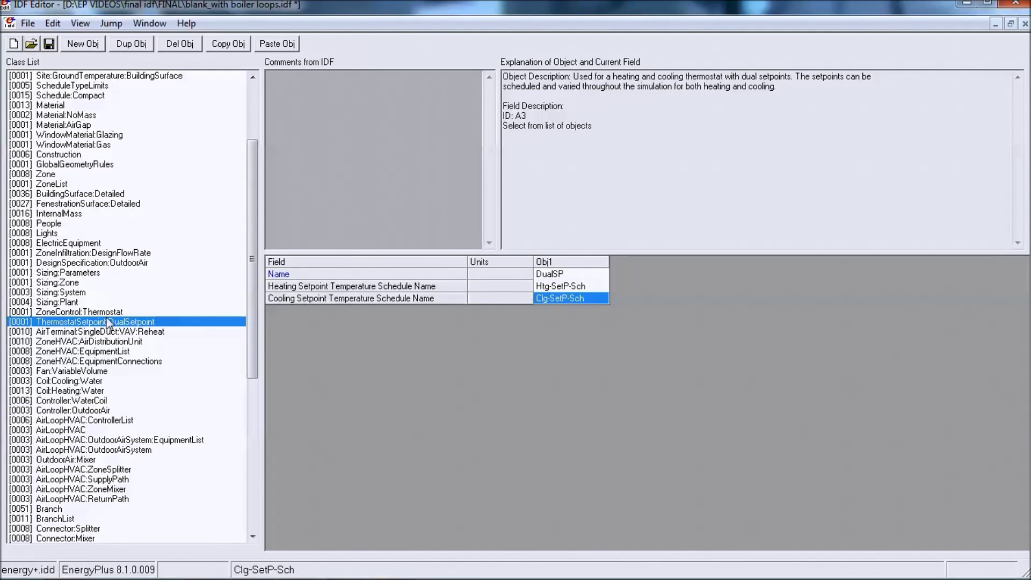
Step: Name the ZoneControl:Thermostat object Zone Control and apply it to the All Zones zone list
{"action": "left_click", "coordinate": [79, 314]}
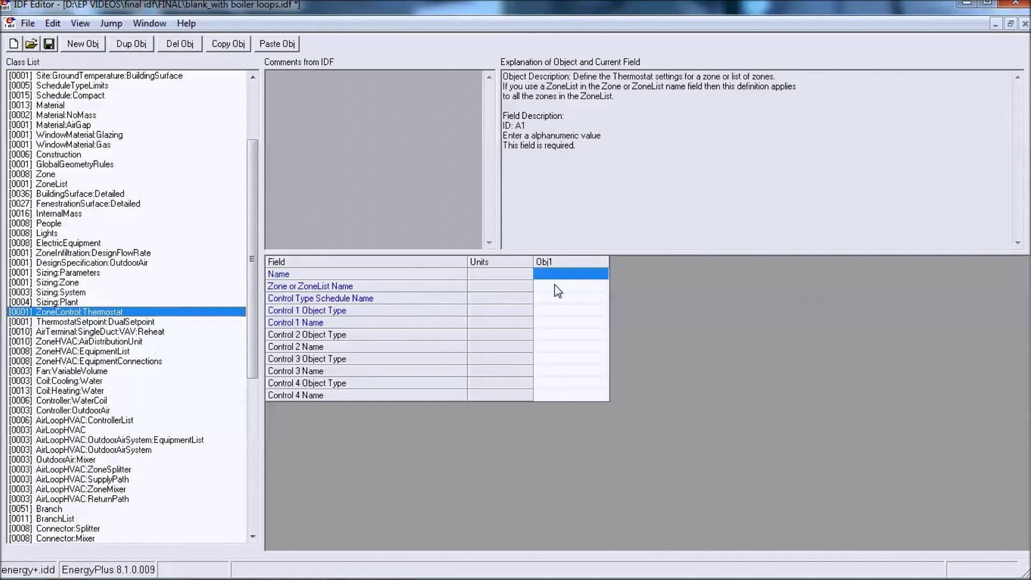
{"action": "left_click", "coordinate": [607, 273]}
{"action": "type", "text": "Zone Control"}
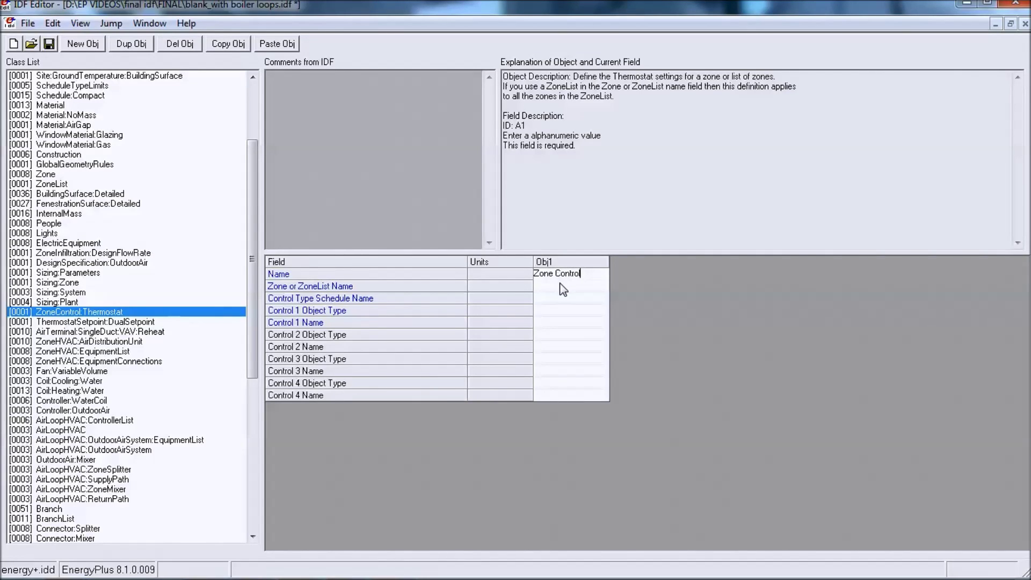
{"action": "left_click", "coordinate": [563, 289]}
{"action": "key", "text": "Down"}
{"action": "key", "text": "Down"}
{"action": "key", "text": "Down"}
{"action": "key", "text": "Down"}
{"action": "key", "text": "Return"}
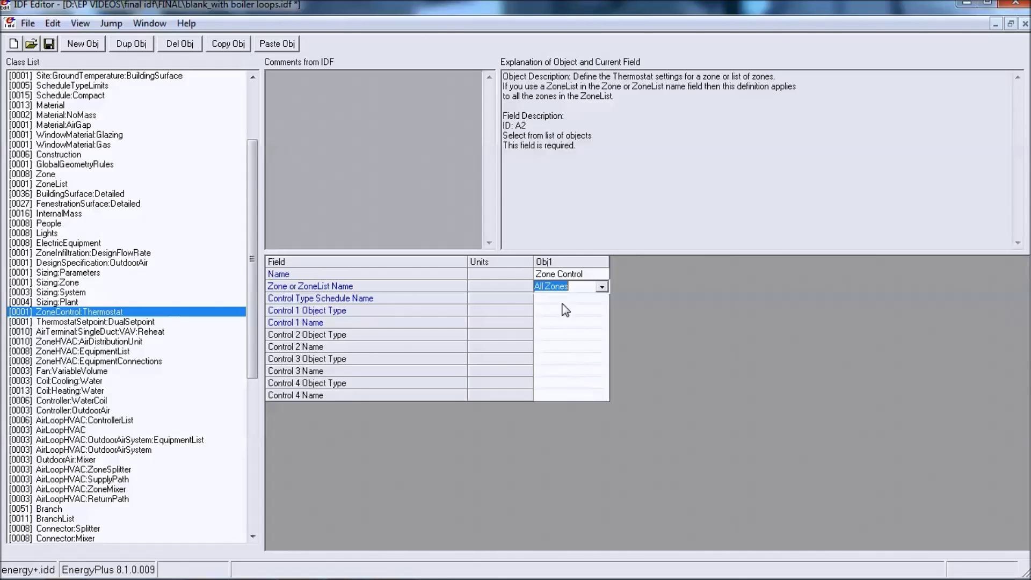
Step: Set the thermostat's control type schedule to Dual Zone Control Type Sched and widen the object column to fit the name
{"action": "left_click", "coordinate": [561, 300]}
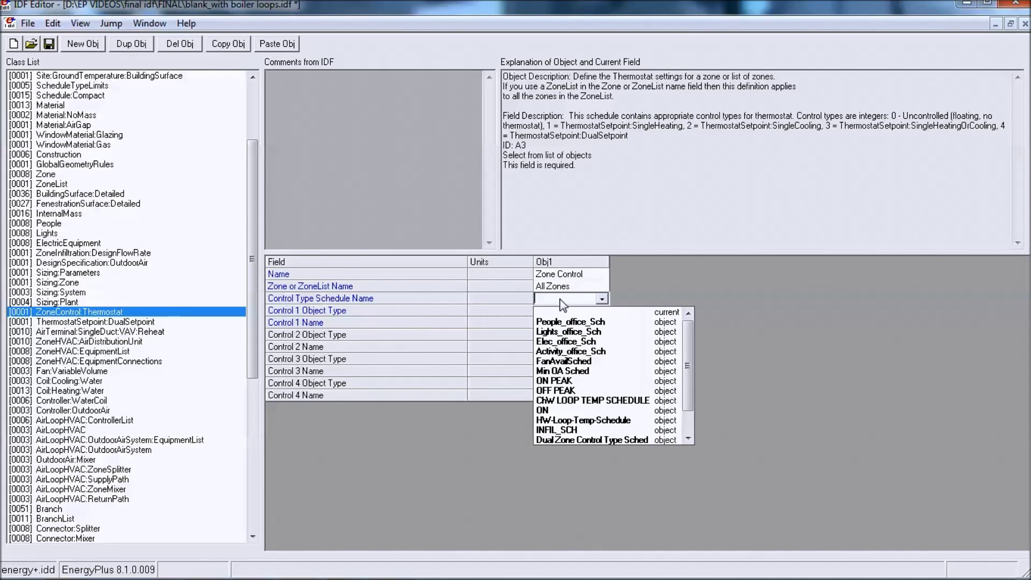
{"action": "key", "text": "Escape"}
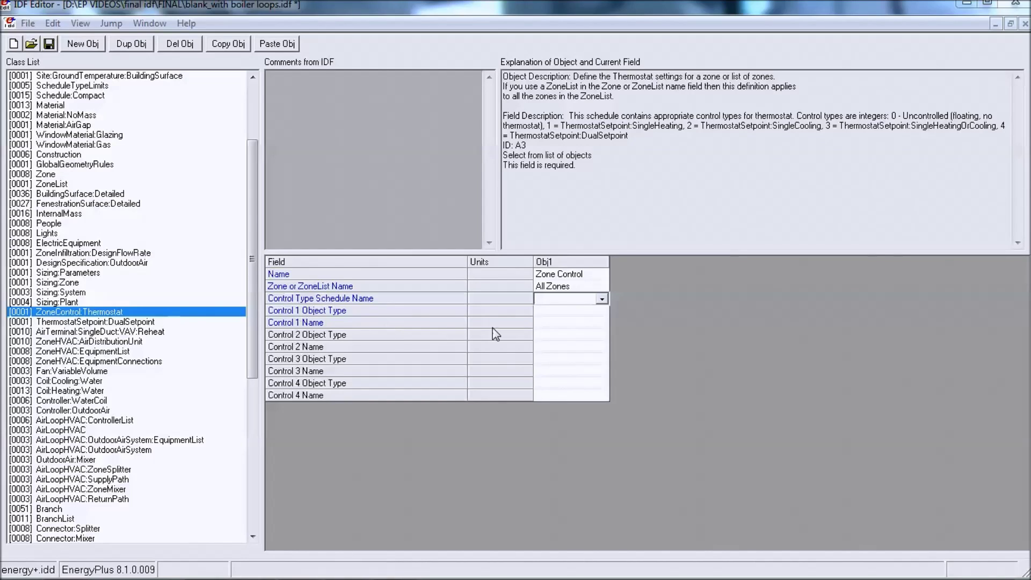
{"action": "left_click", "coordinate": [602, 299]}
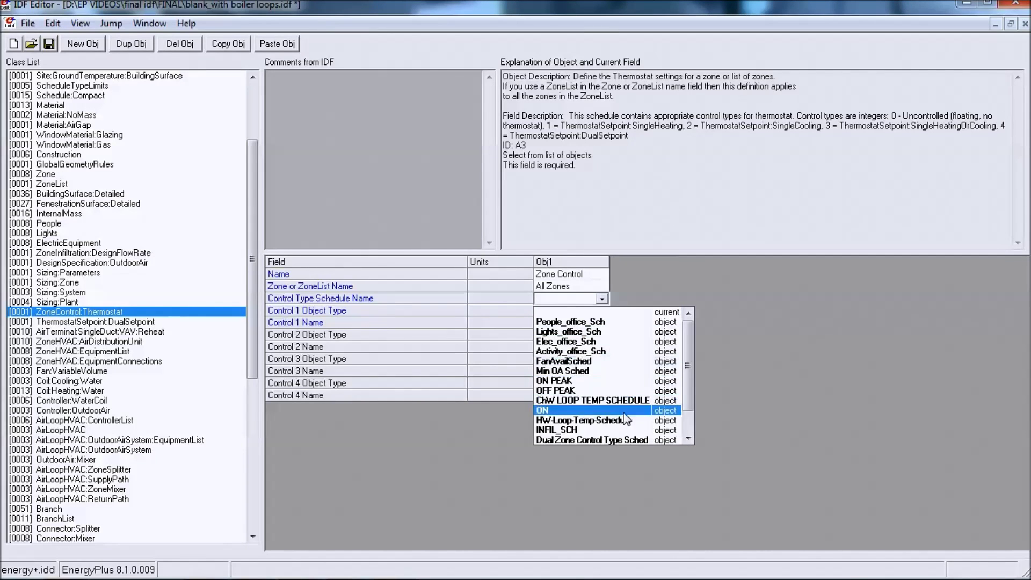
{"action": "left_click", "coordinate": [621, 440]}
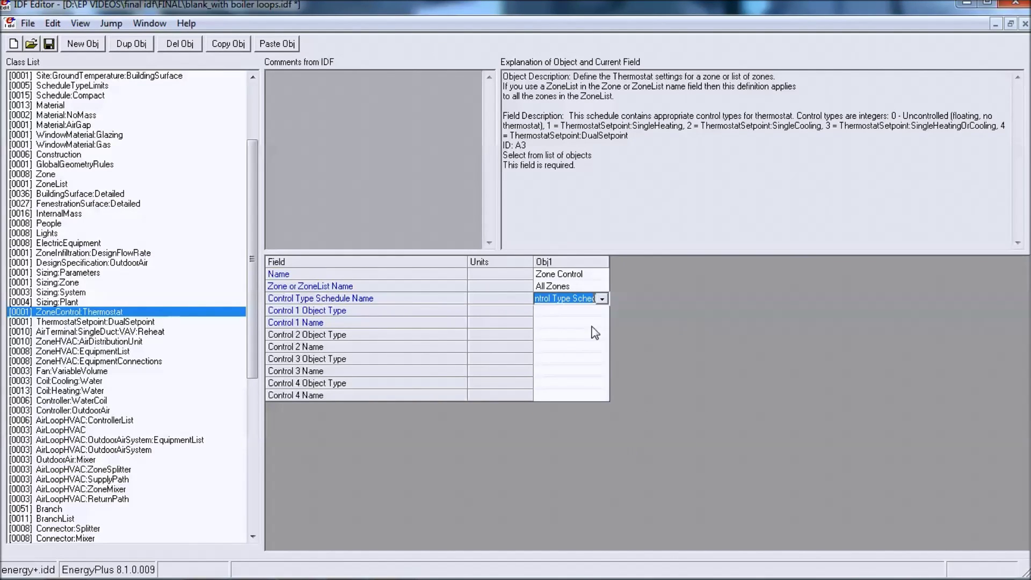
{"action": "left_click", "coordinate": [594, 310]}
{"action": "left_click", "coordinate": [594, 300]}
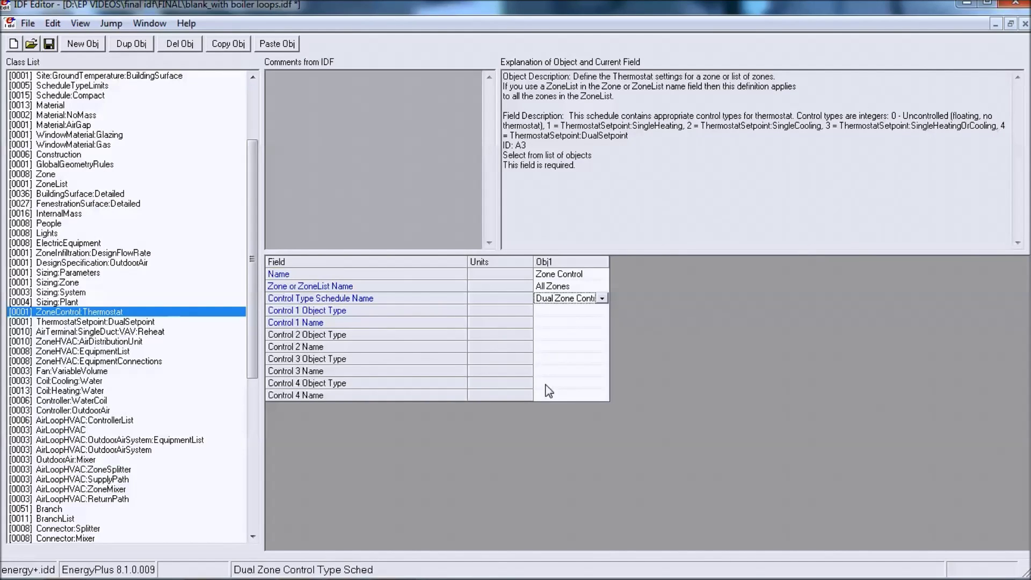
{"action": "left_click_drag", "start_coordinate": [609, 261], "coordinate": [654, 261]}
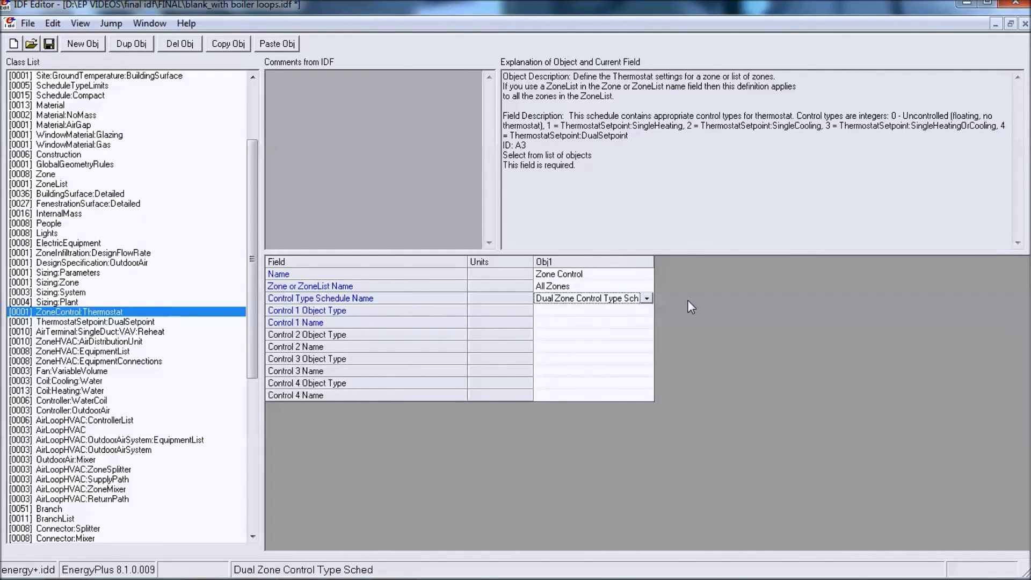
Step: Set the thermostat's Control 1 object type to ThermostatSetpoint:DualSetpoint and its Control 1 name to DualSP
{"action": "left_click", "coordinate": [648, 311]}
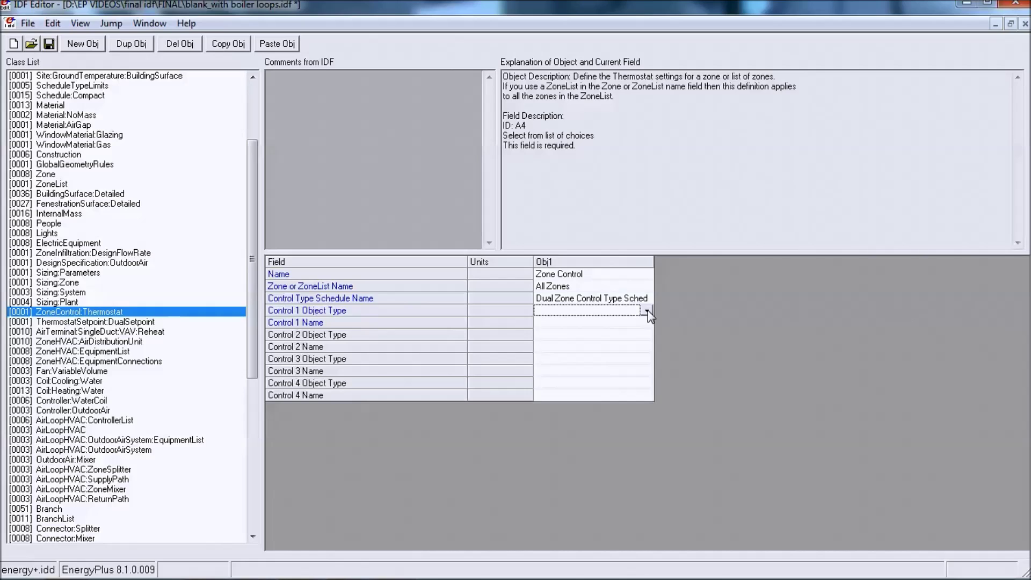
{"action": "left_click", "coordinate": [648, 311]}
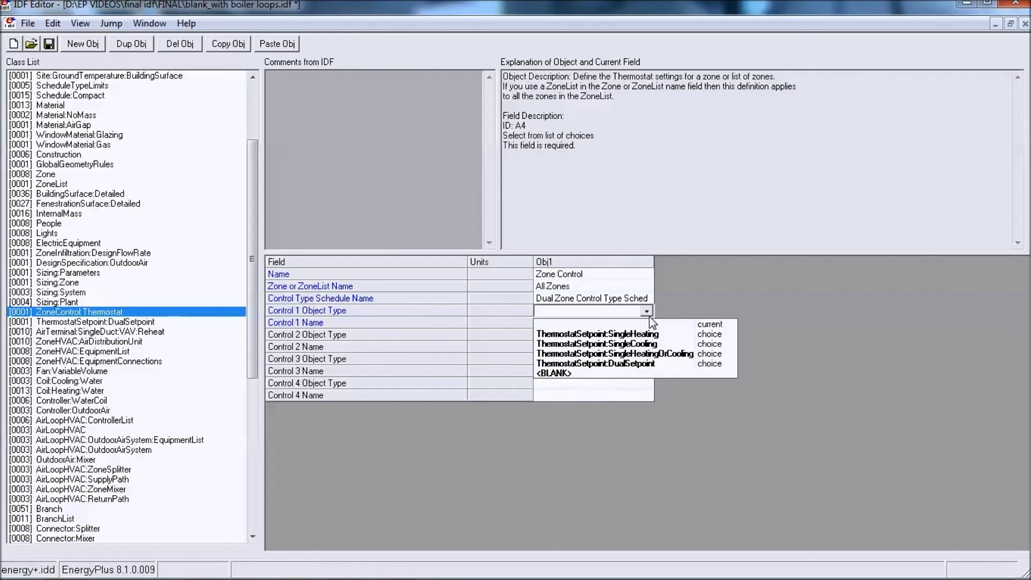
{"action": "left_click", "coordinate": [652, 364]}
{"action": "left_click", "coordinate": [640, 327]}
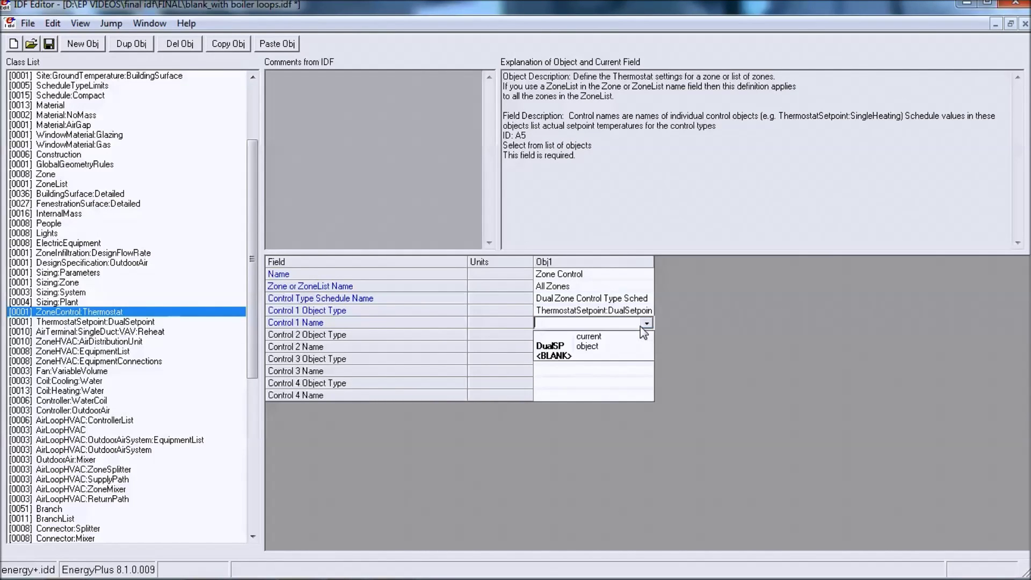
{"action": "left_click", "coordinate": [623, 344]}
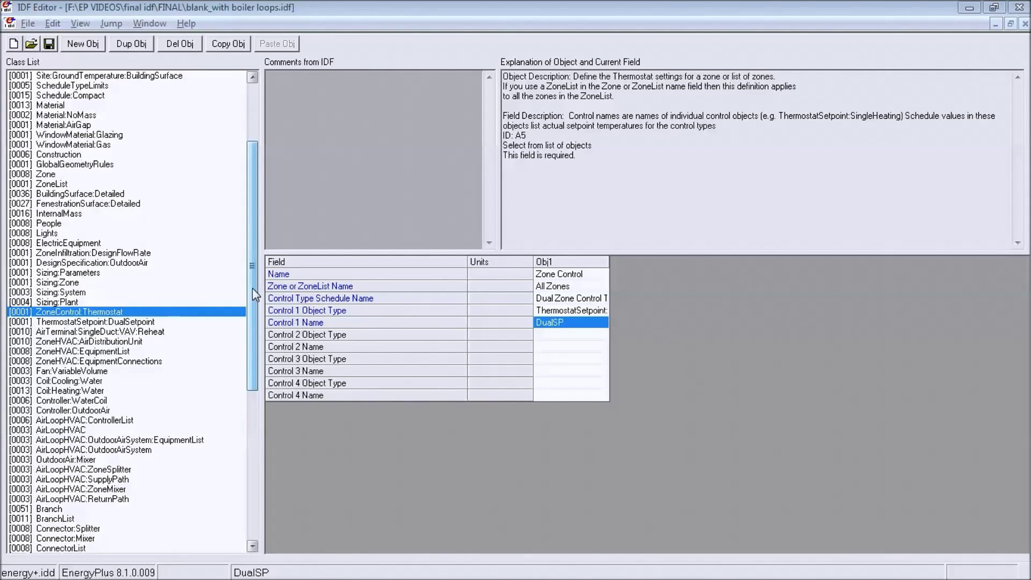
{"action": "left_click_drag", "start_coordinate": [253, 288], "coordinate": [257, 233]}
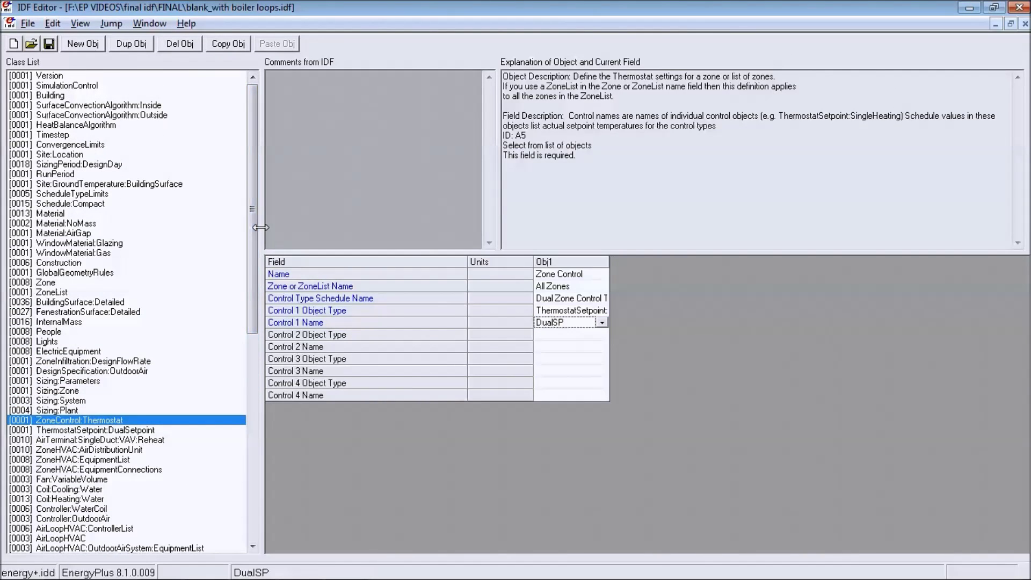